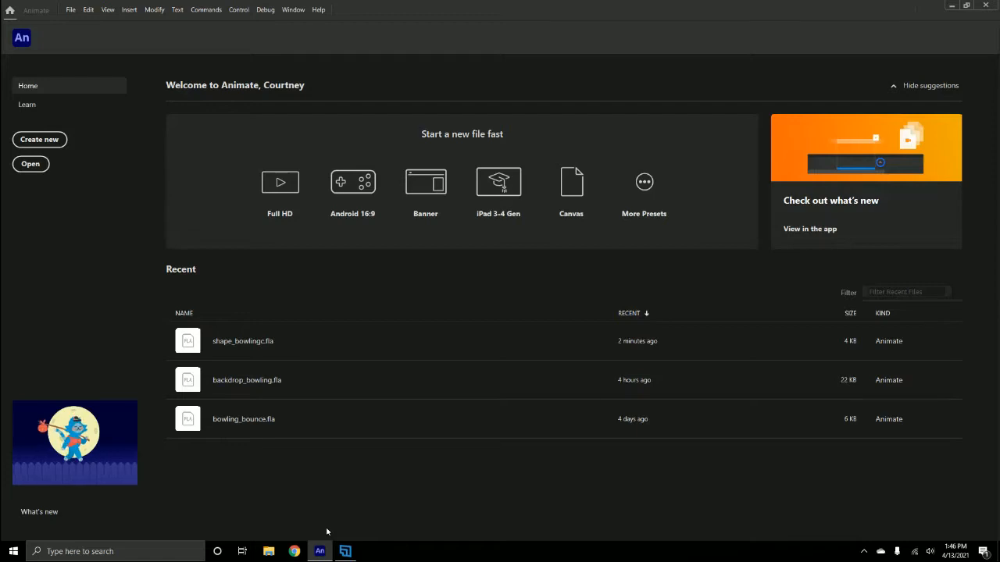
- Create a new HD character animation document, 1280 x 720, with a frame rate of 24 fps and ActionScript 3.0
click(51, 143)
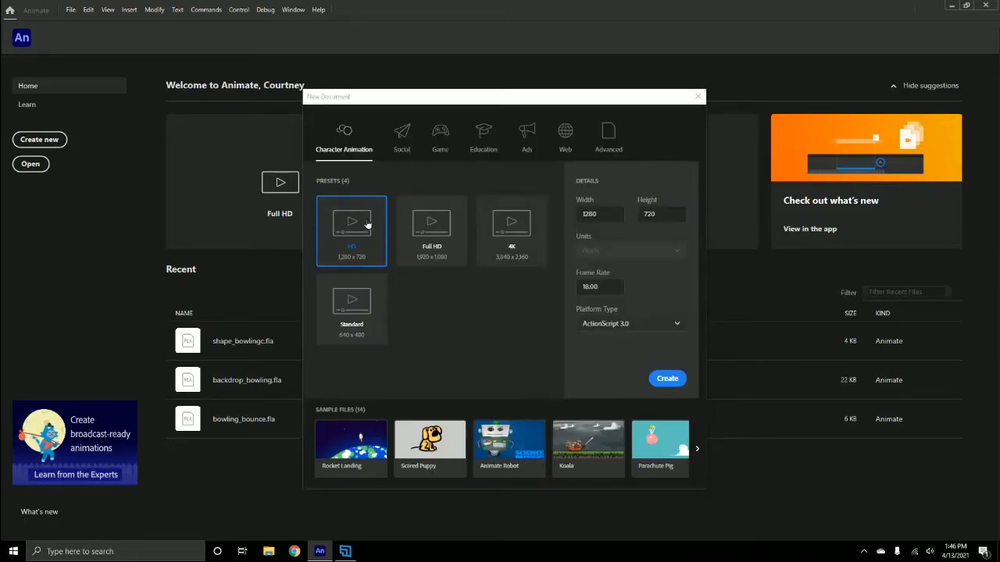
drag(606, 286, 559, 289)
text(24)
click(673, 381)
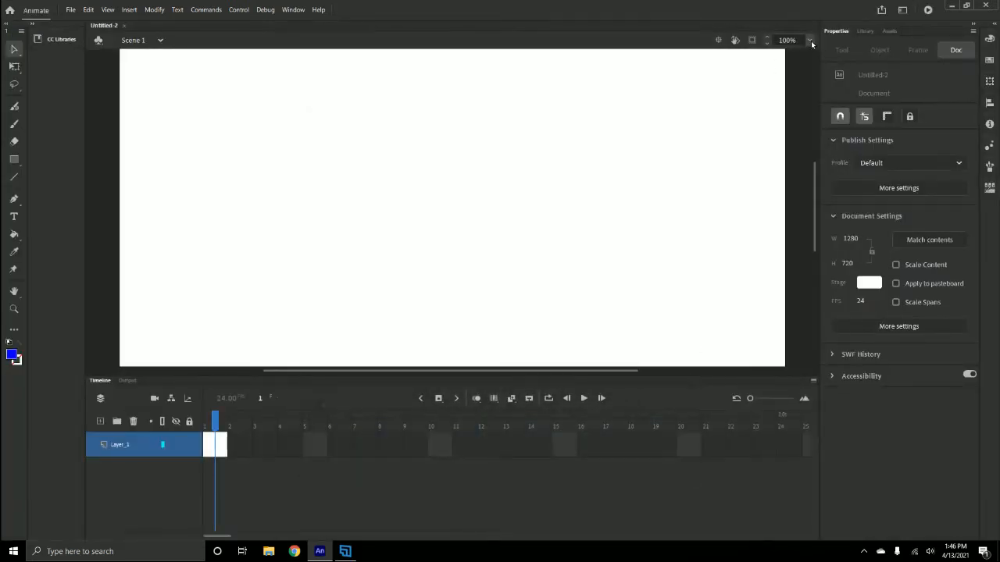
- Change the document's stage color to light gray
click(810, 41)
click(822, 109)
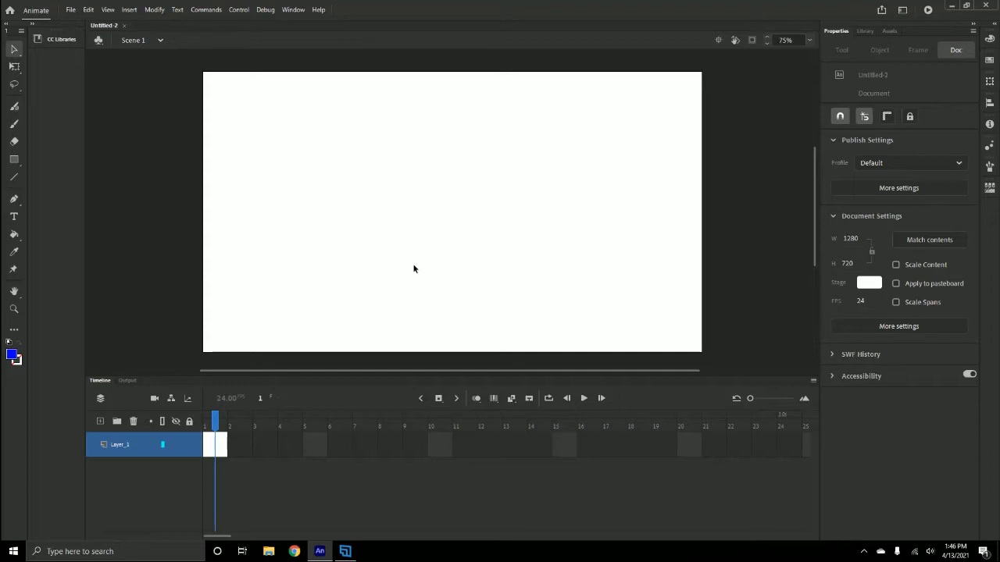
click(868, 284)
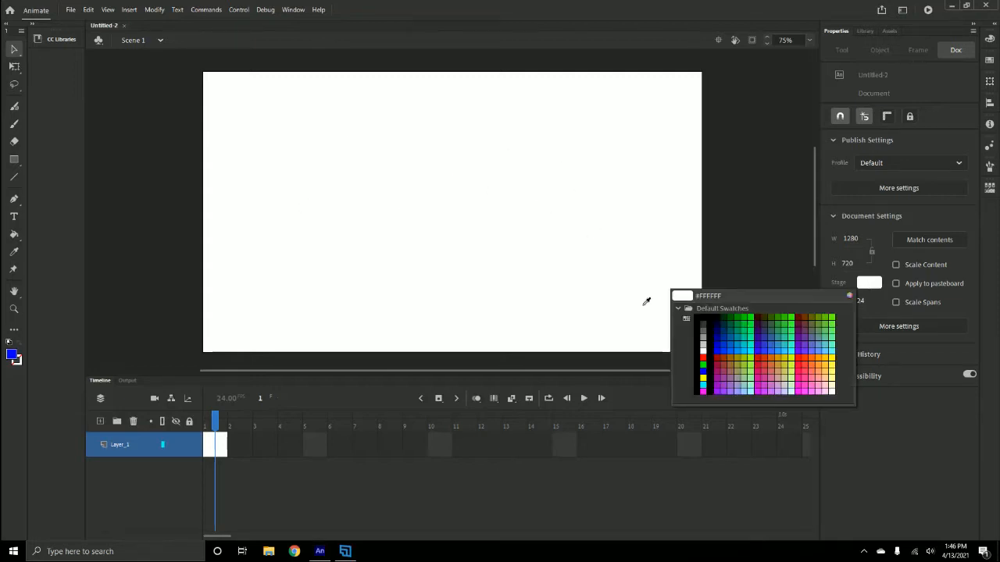
click(704, 346)
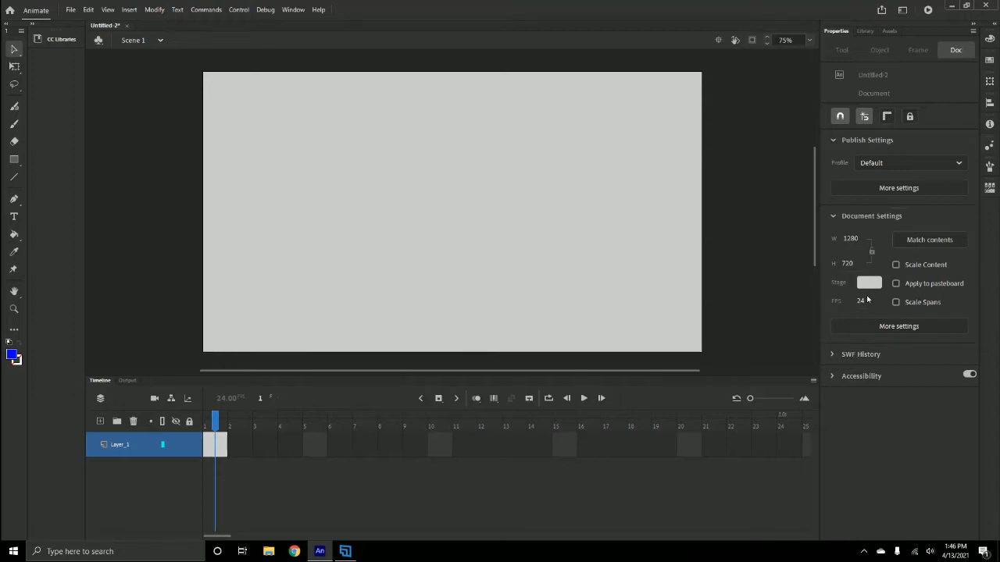
- Save the document as shape_bowlingc in the types of shapes folder, replacing the existing file
click(70, 13)
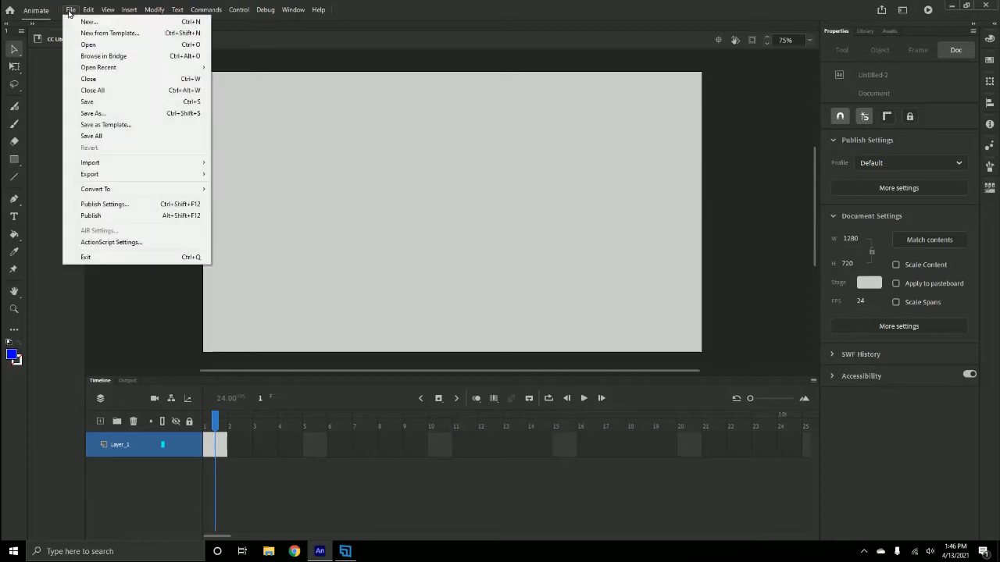
click(75, 101)
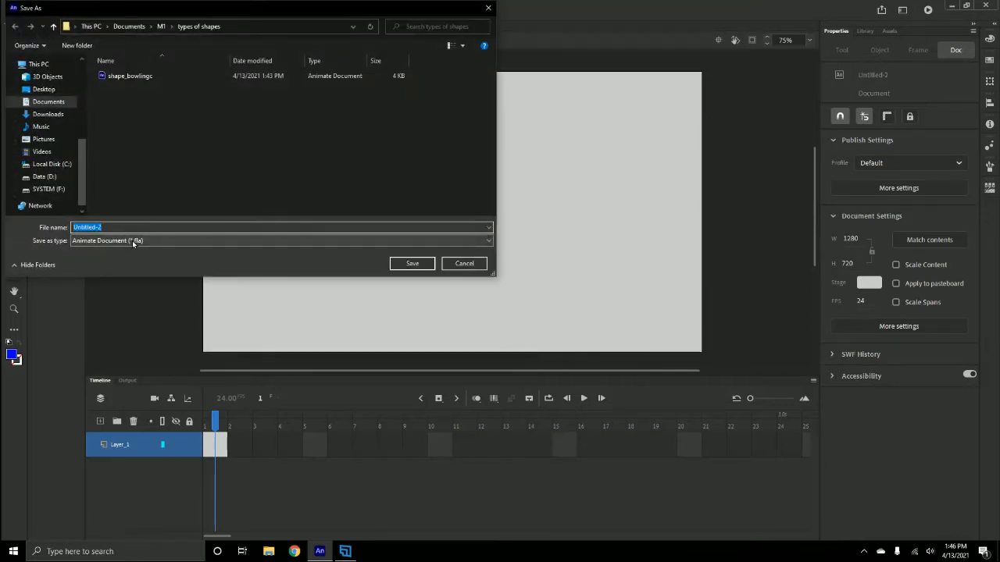
click(125, 76)
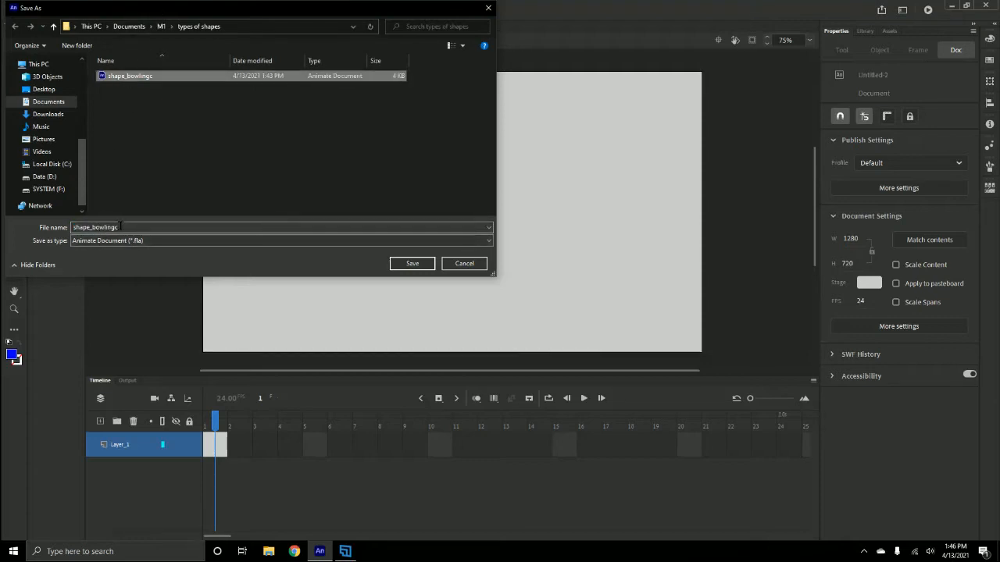
click(422, 266)
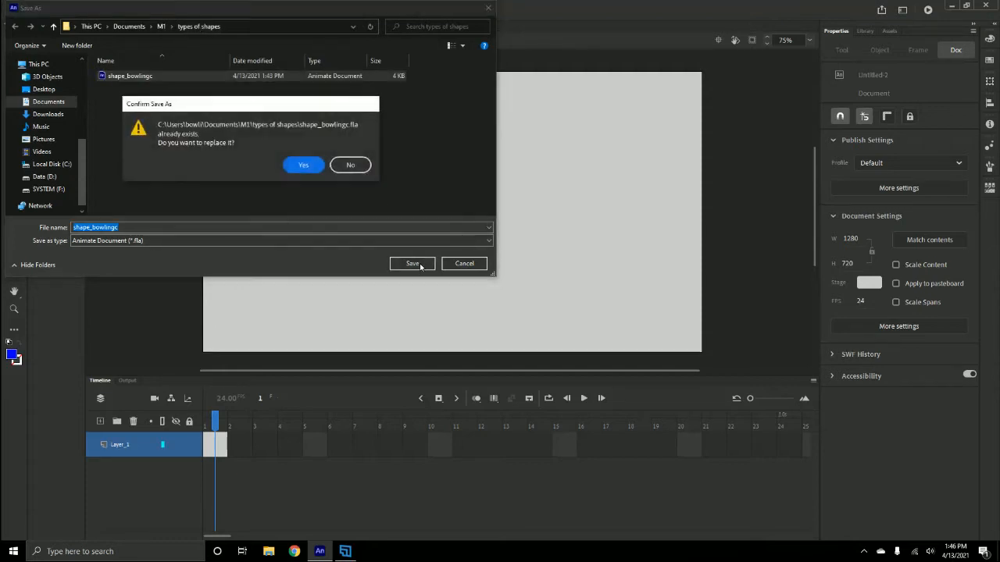
click(298, 164)
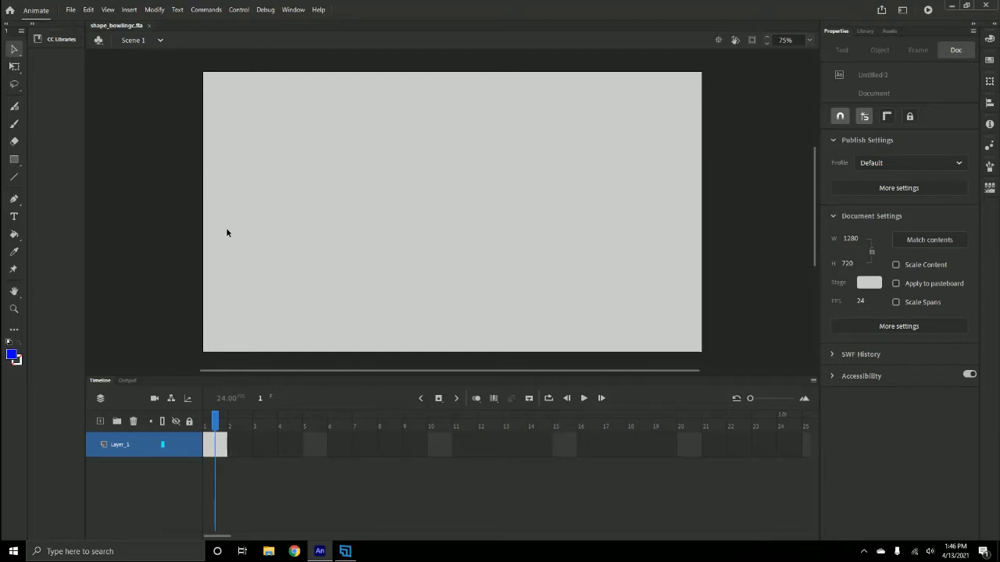
- Draw a blue (#0000FF) square with no stroke, about 444 px wide, near the middle of the stage with the Rectangle tool
click(13, 160)
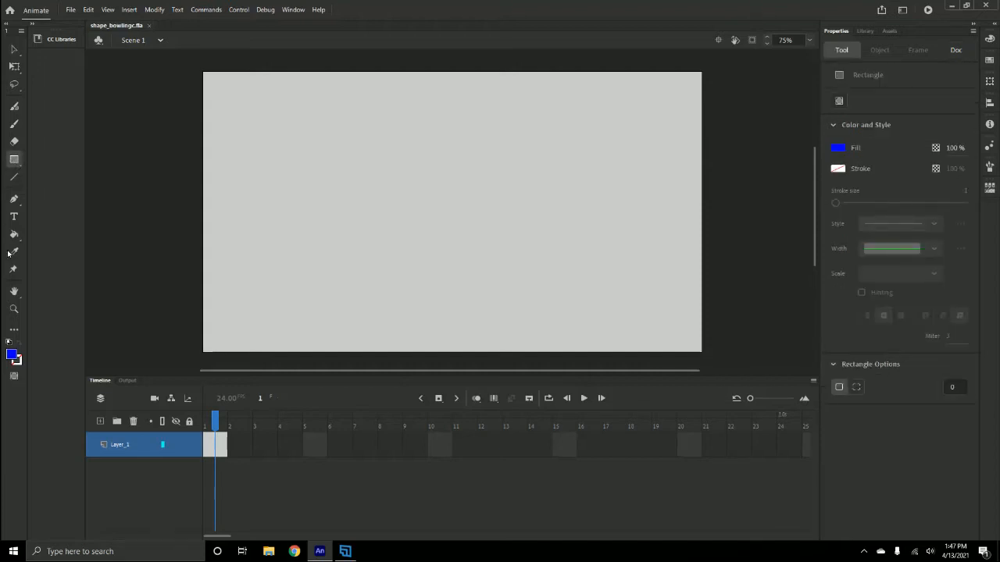
click(19, 359)
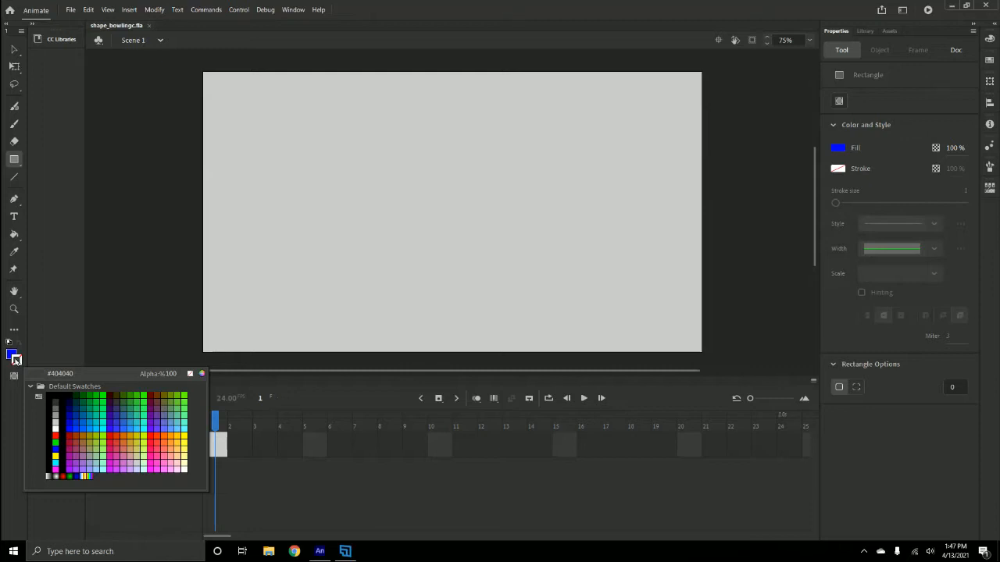
click(16, 361)
click(192, 375)
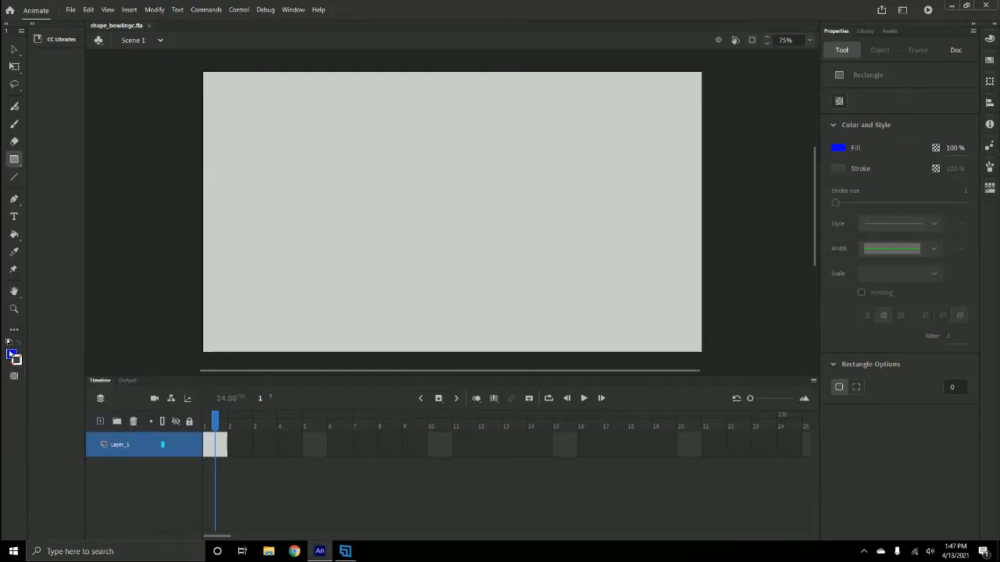
click(11, 354)
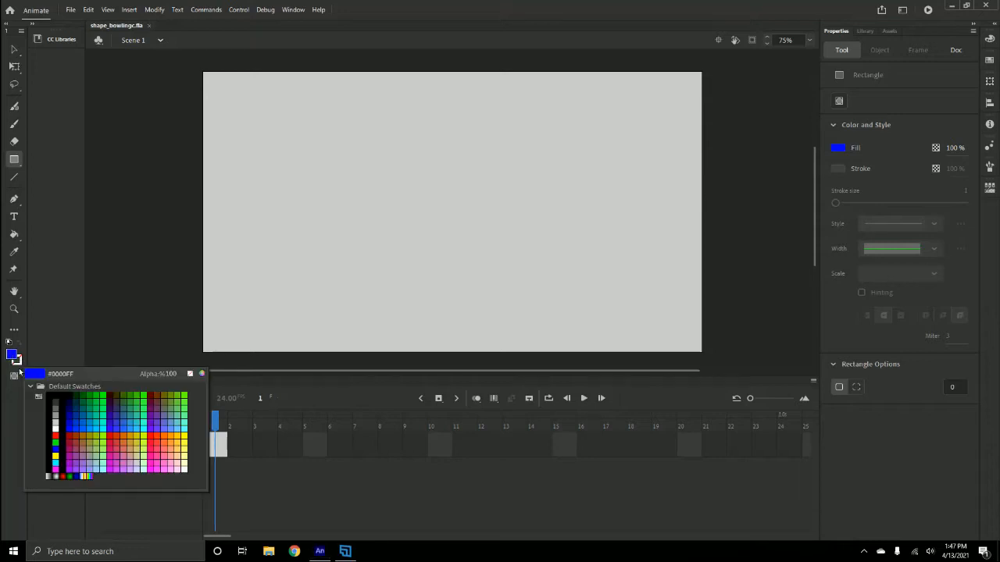
click(56, 450)
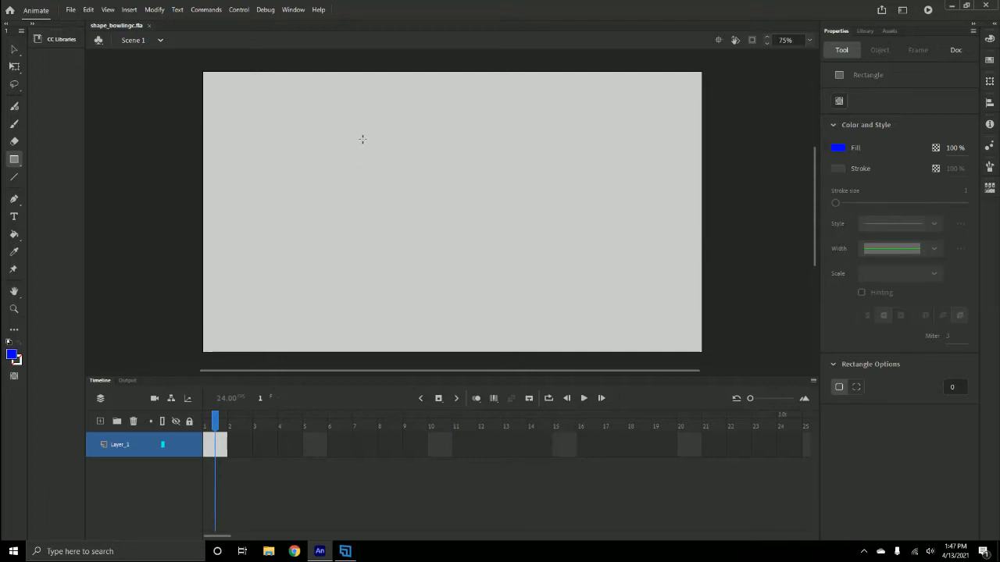
drag(360, 138, 533, 290)
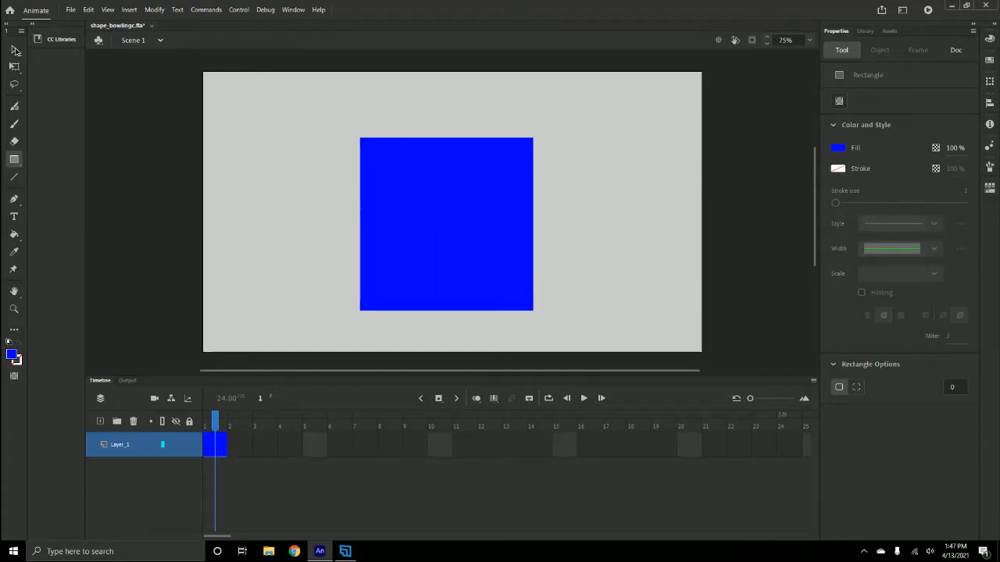
- Move the blue square straight up to a Y position of about 141
click(15, 50)
click(413, 212)
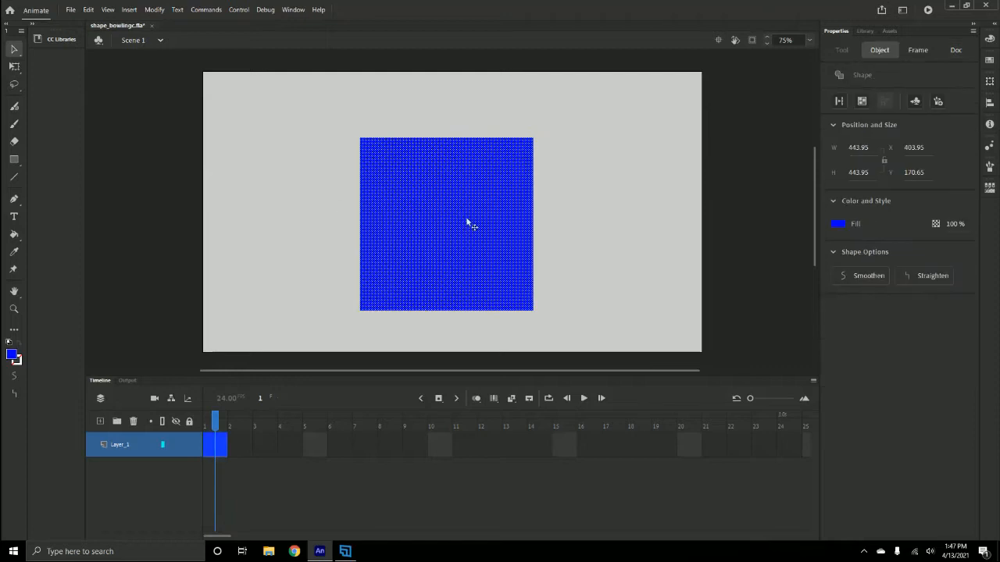
drag(467, 224, 469, 210)
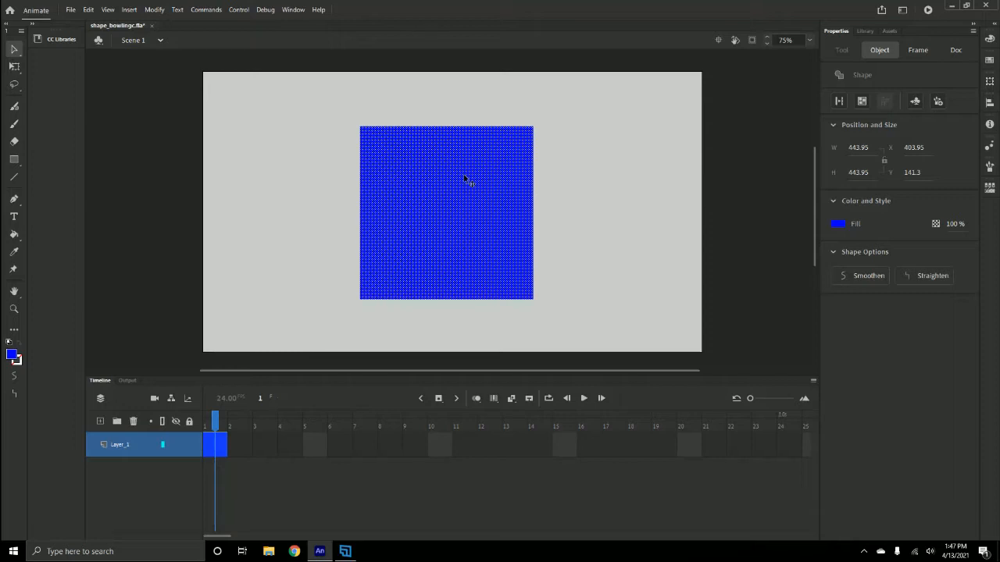
right_click(459, 242)
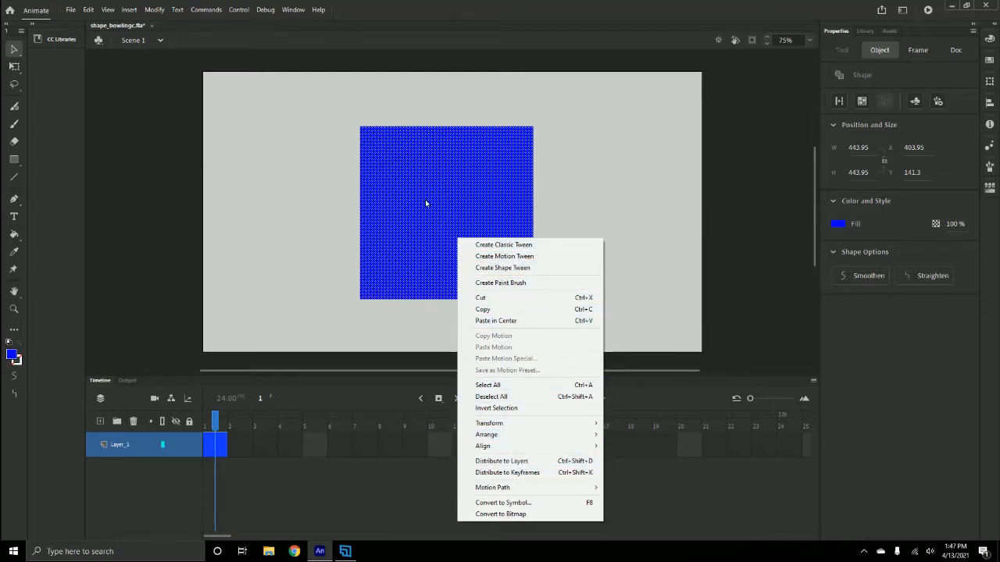
click(450, 174)
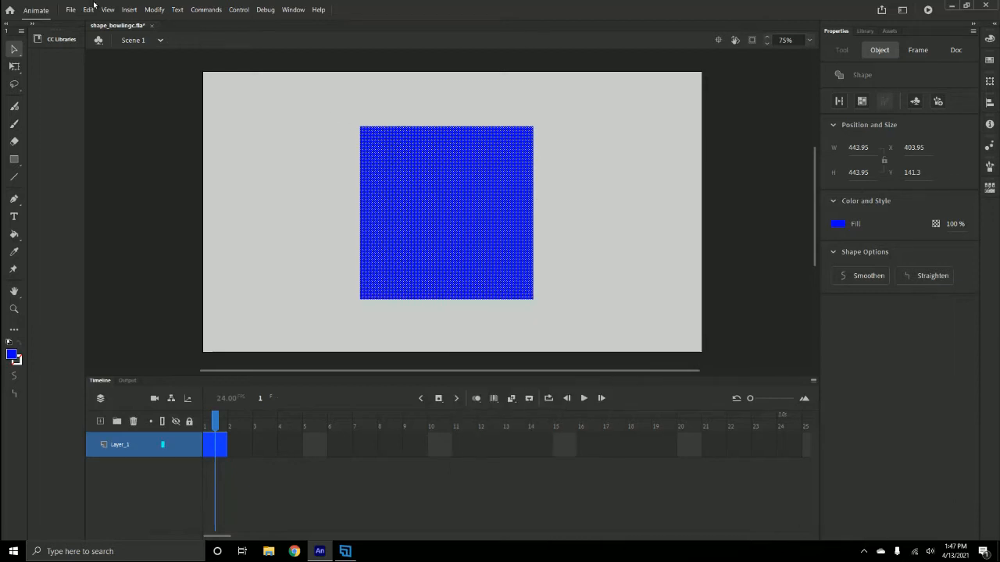
click(615, 189)
click(470, 232)
drag(750, 399, 750, 399)
- Insert a blank keyframe at frame 24 of Layer_1
click(792, 445)
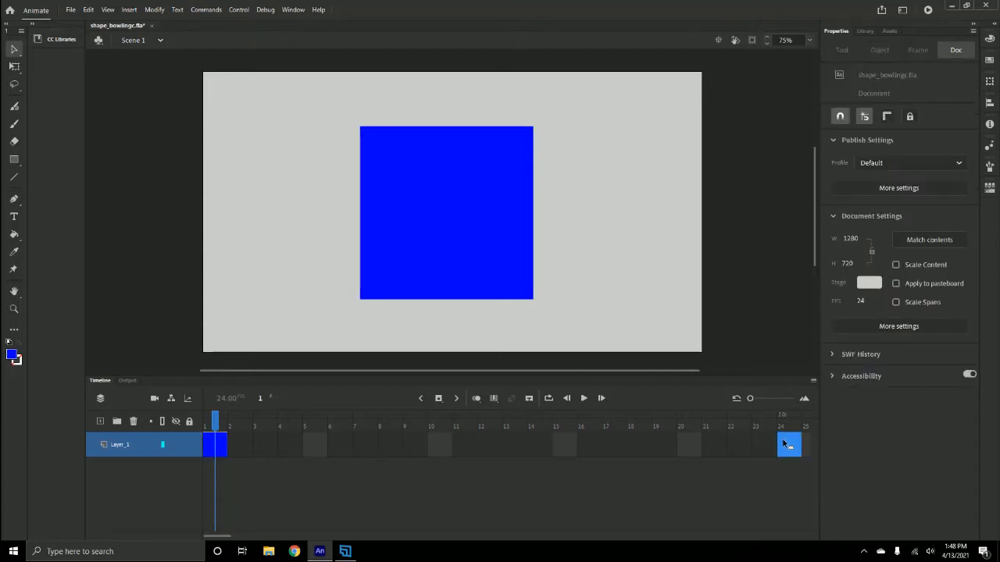
right_click(785, 446)
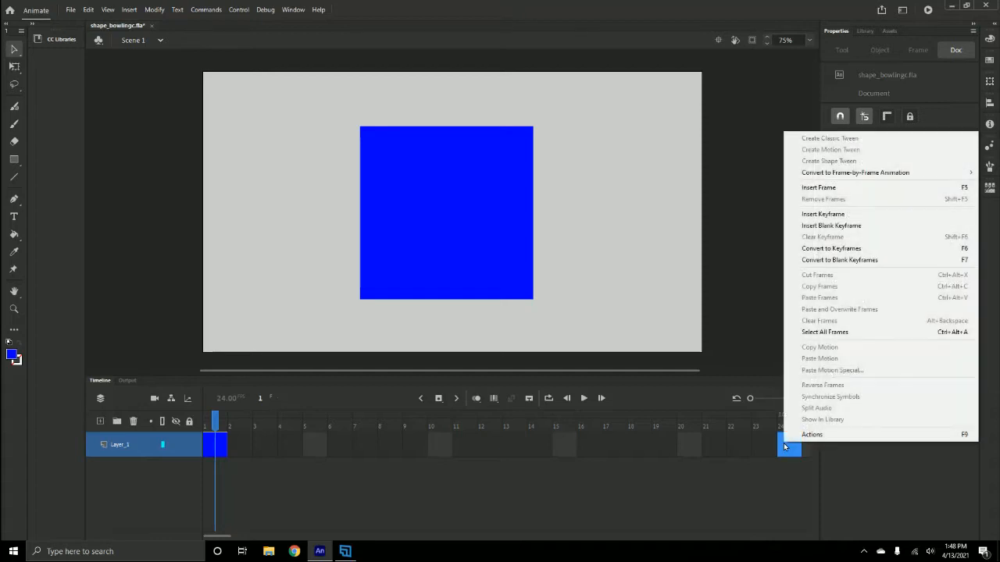
click(831, 227)
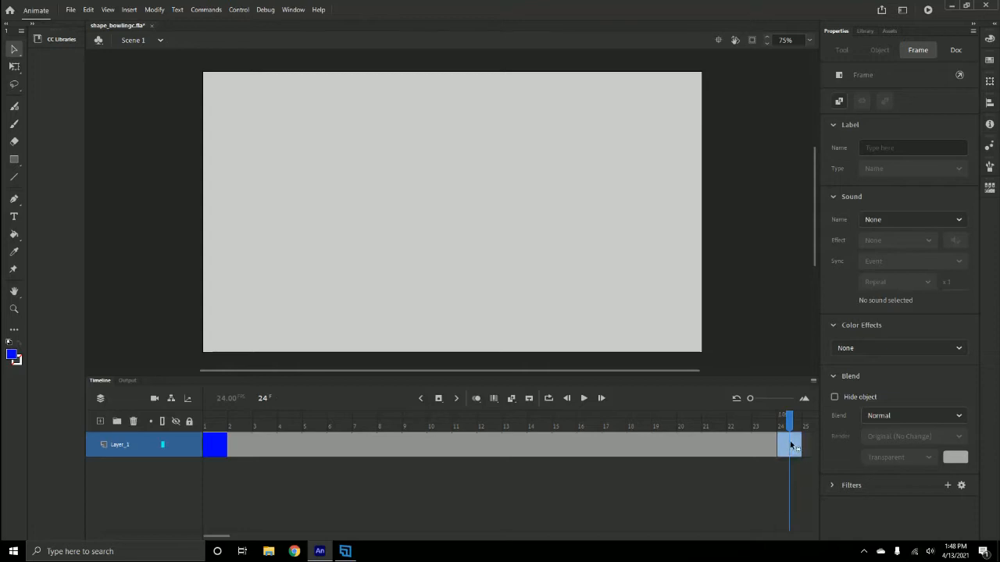
- Draw a yellow circle with no stroke, about 419 px in diameter, on frame 24 with the Oval tool
click(14, 161)
drag(14, 161, 58, 193)
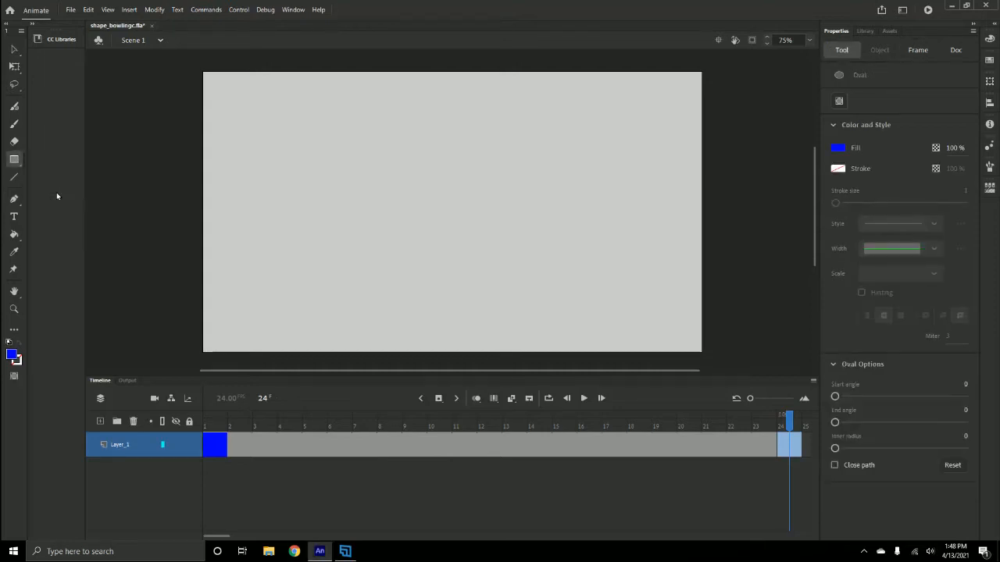
click(12, 355)
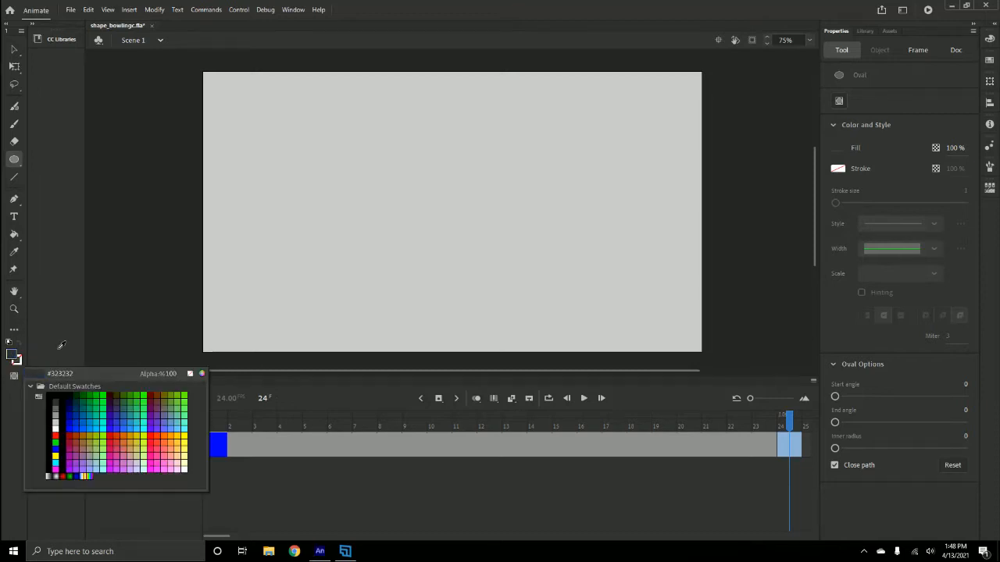
click(187, 439)
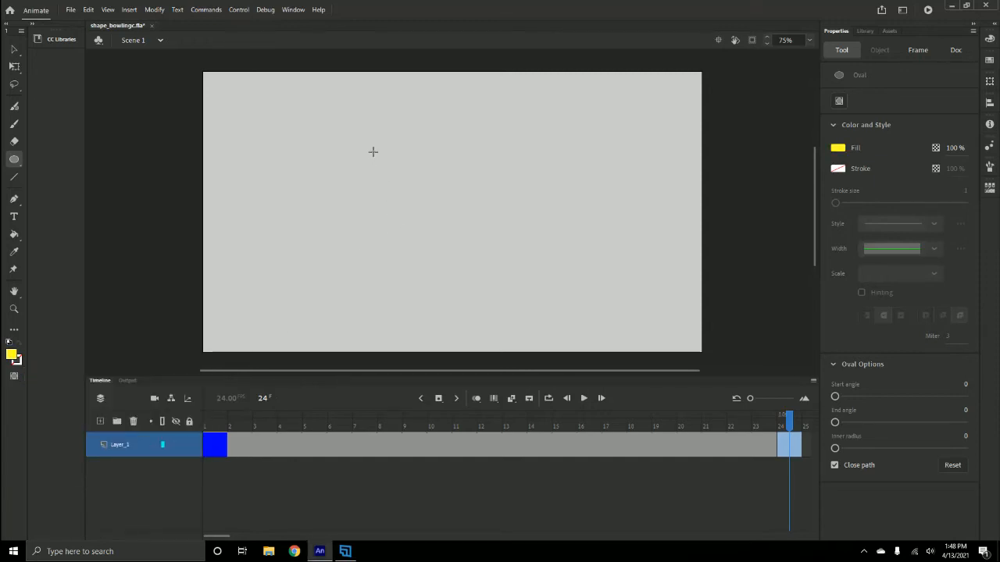
drag(372, 152, 535, 316)
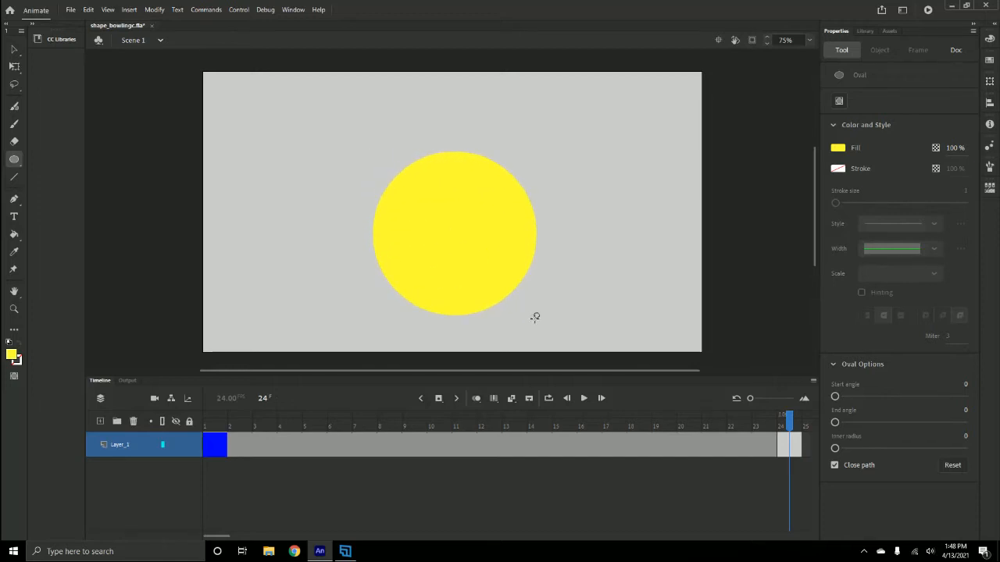
- Turn on onion skinning and move the yellow circle over the ghosted square, to about X 419, Y 165
click(13, 50)
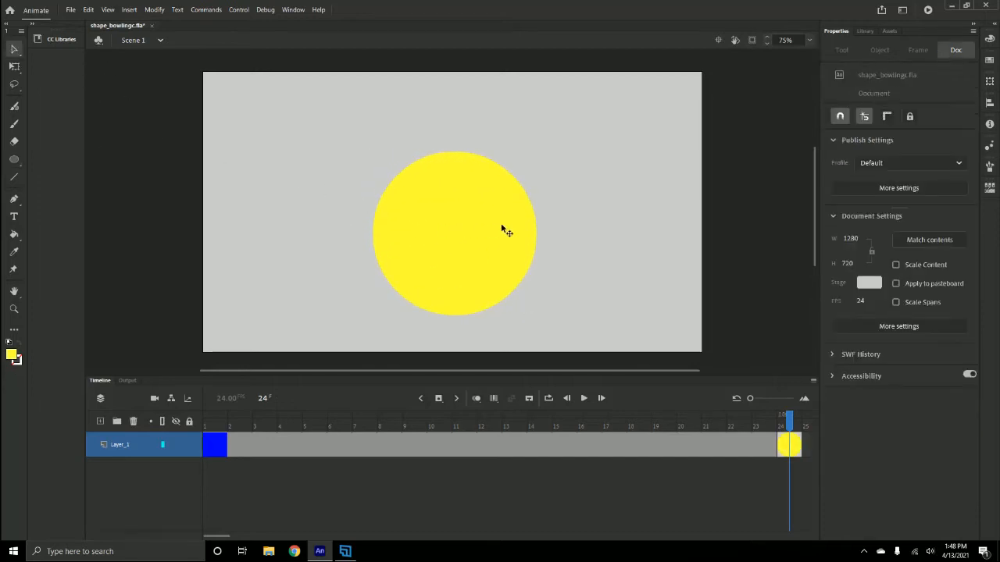
drag(505, 230, 477, 212)
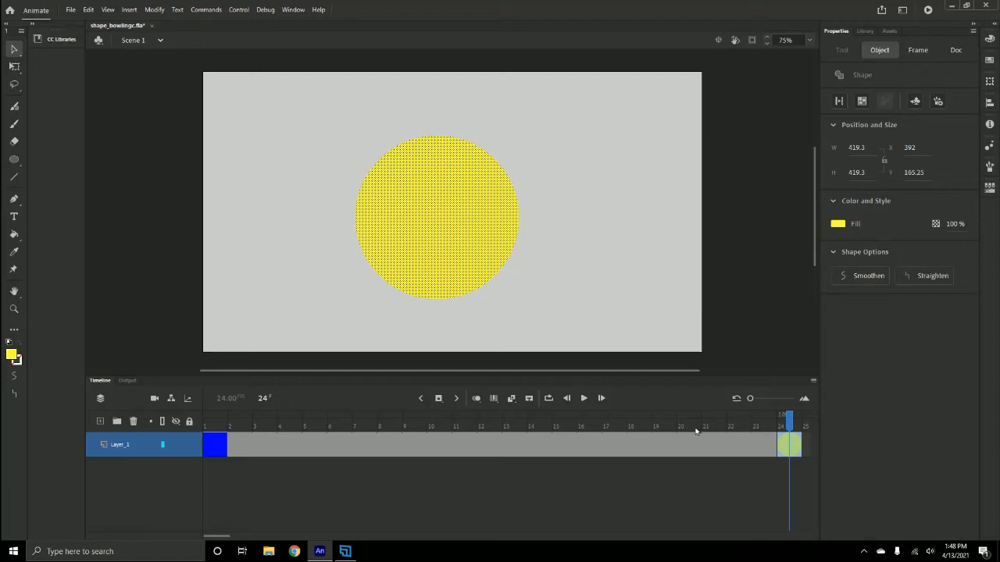
click(476, 398)
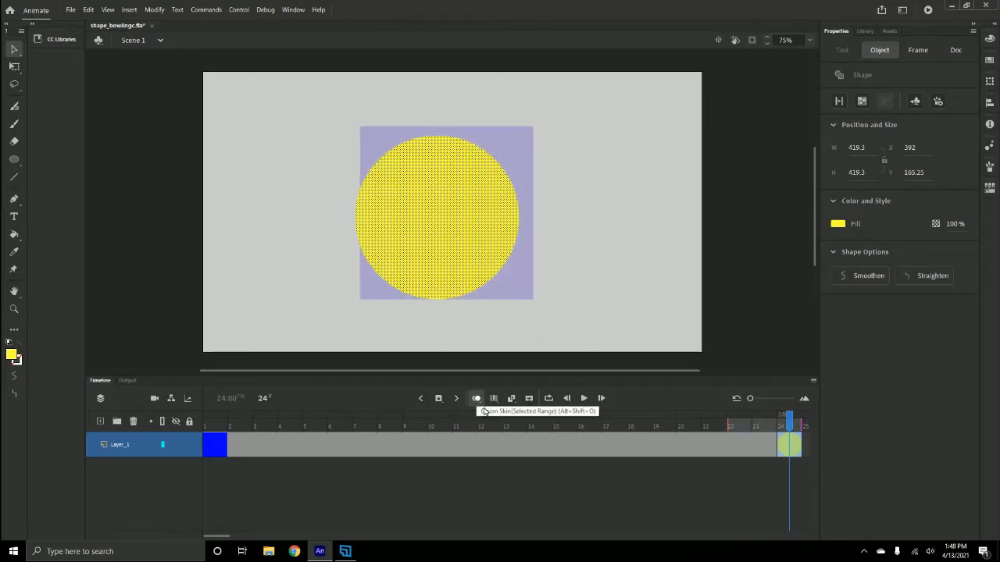
drag(445, 218, 452, 217)
- Scale the yellow circle to about 430 px with Free Transform and align its left edge with the ghosted square, at about X 404, Y 153
click(14, 68)
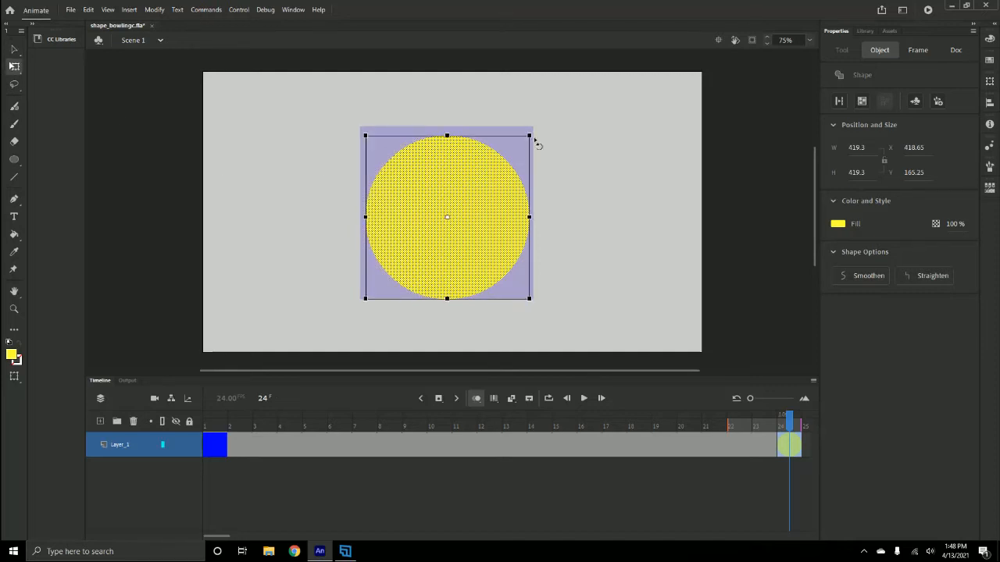
drag(534, 128, 536, 129)
drag(502, 218, 502, 214)
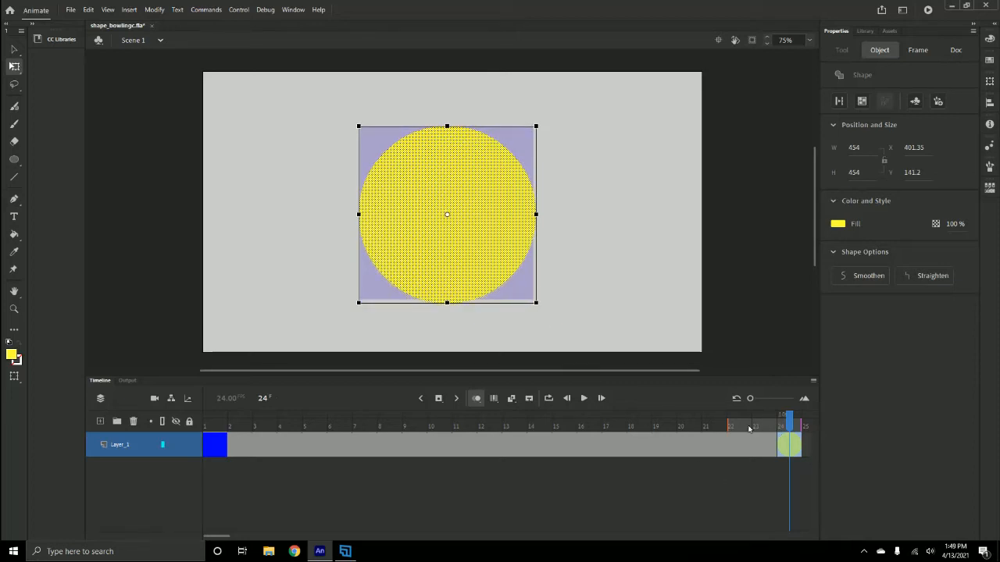
drag(359, 303, 363, 301)
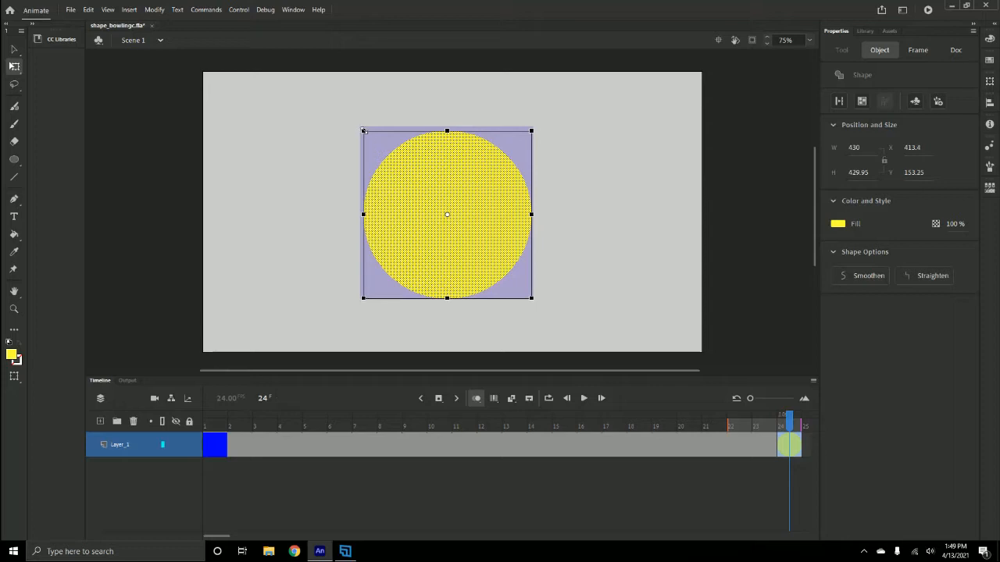
drag(361, 127, 358, 122)
key(ctrl+z)
click(14, 49)
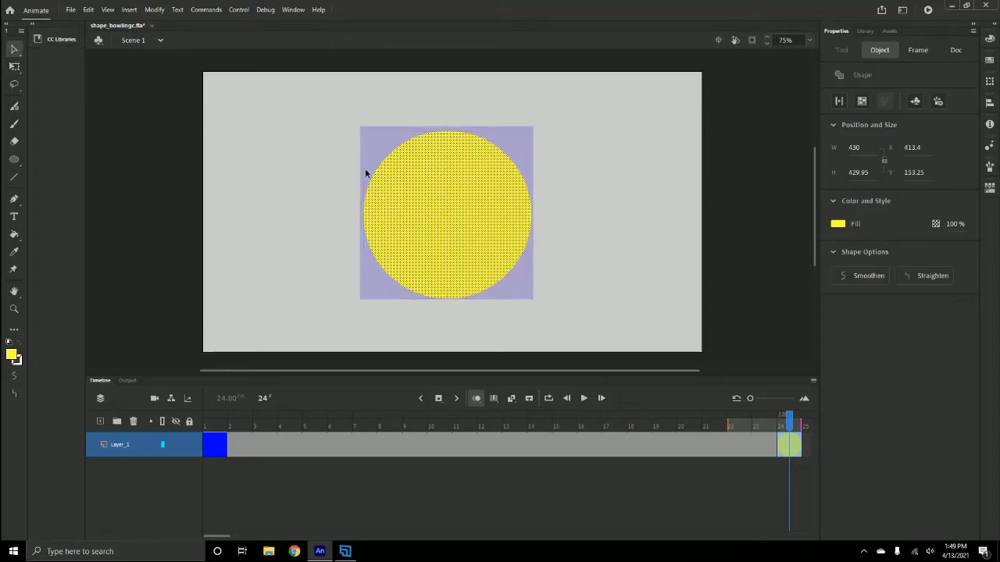
drag(475, 206, 477, 205)
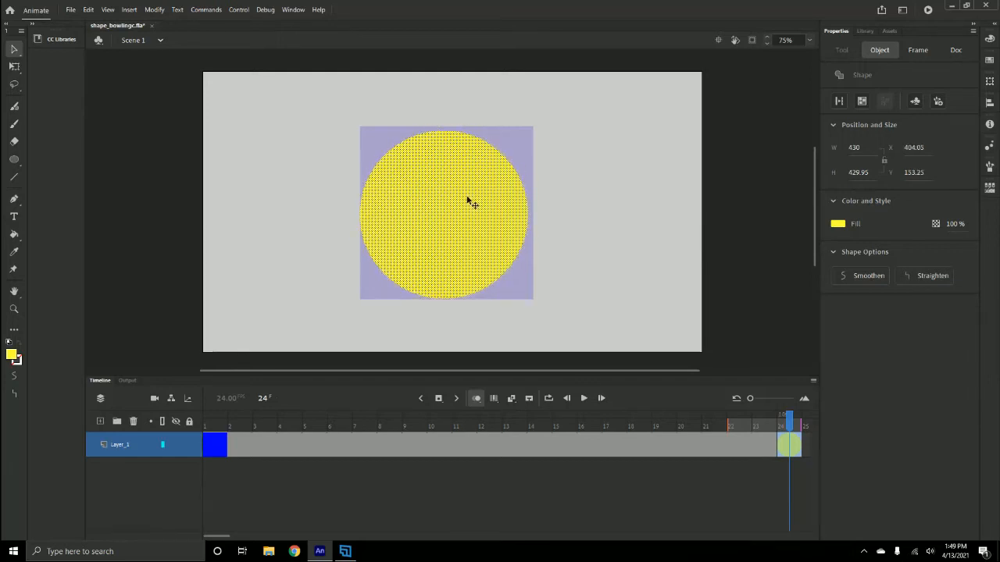
- Nudge the yellow circle until it is centred over the ghosted square, at about X 409, Y 151
key(Left)
key(Left)
key(Left)
key(Left)
key(Left)
key(Left)
key(Left)
key(Up)
key(Right)
key(Right)
key(Right)
key(Left)
key(Left)
key(Up)
key(Right)
key(Right)
key(Down)
key(Down)
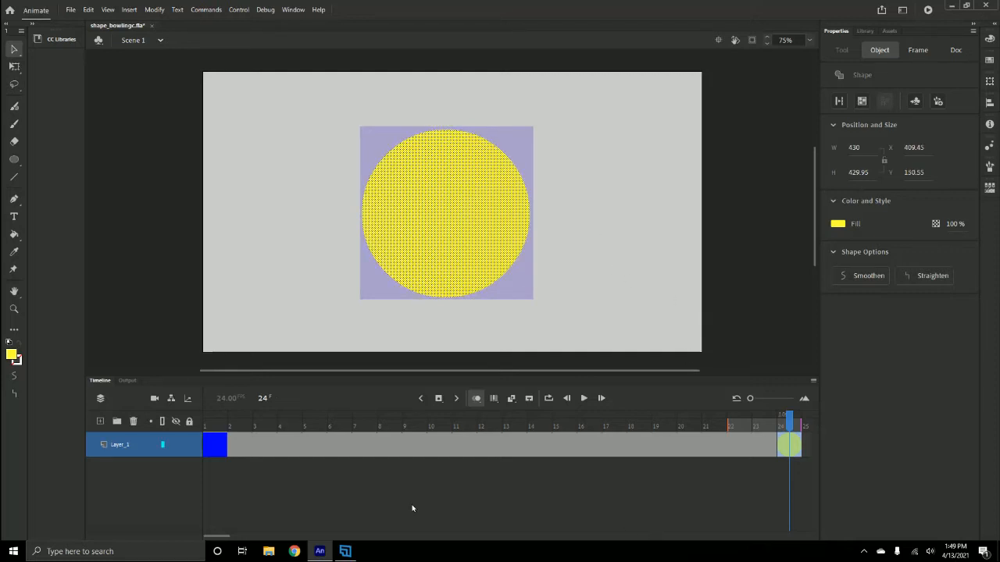
- Create a shape tween between the blue square on frame 1 and the yellow circle on frame 24, and play it from the start
right_click(504, 458)
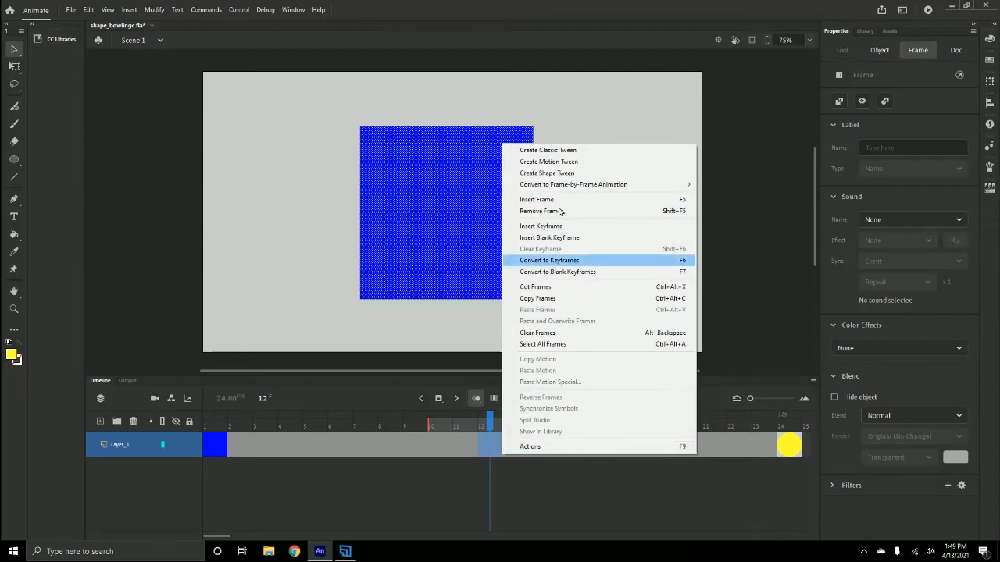
click(562, 173)
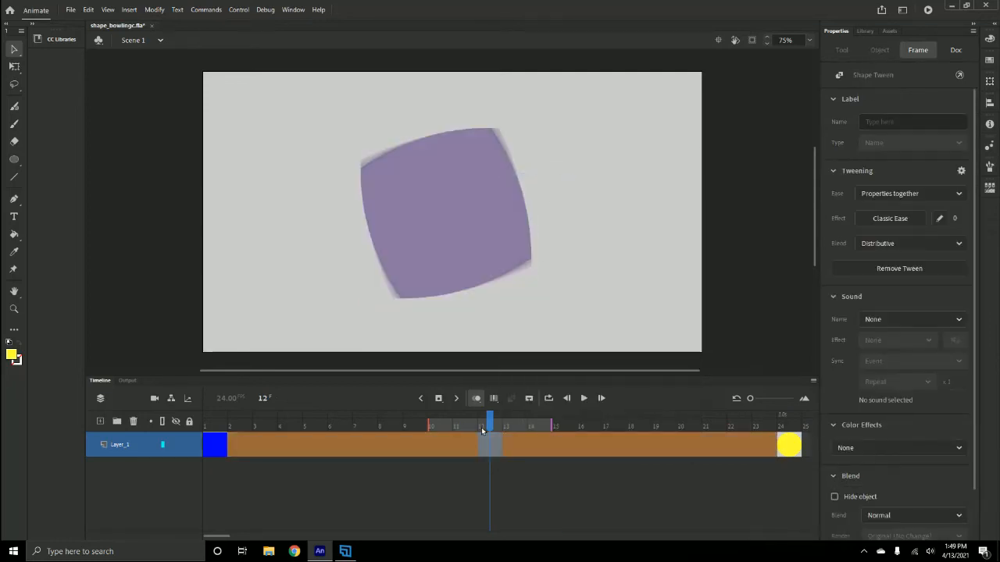
drag(488, 423, 164, 420)
key(Return)
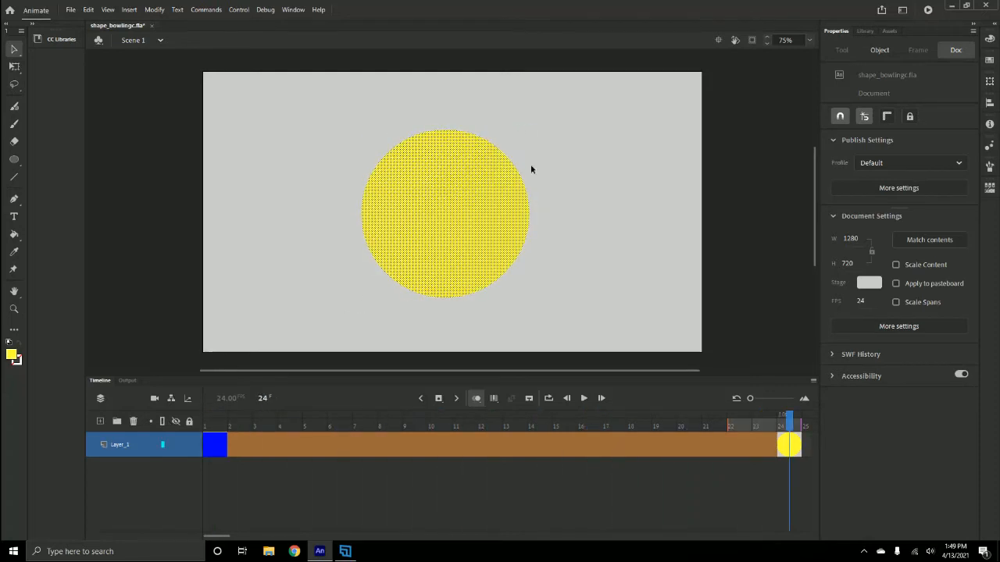
click(902, 11)
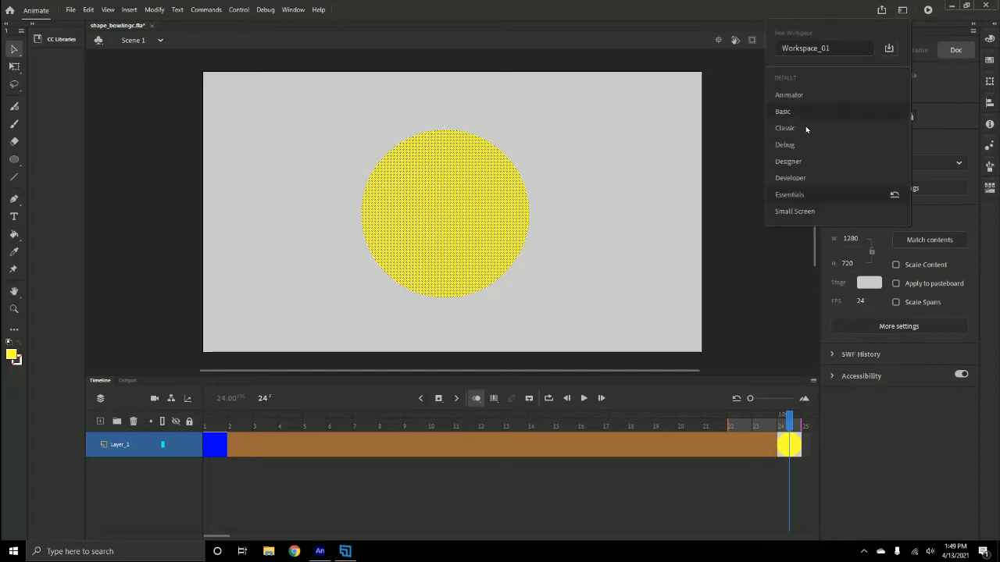
click(904, 11)
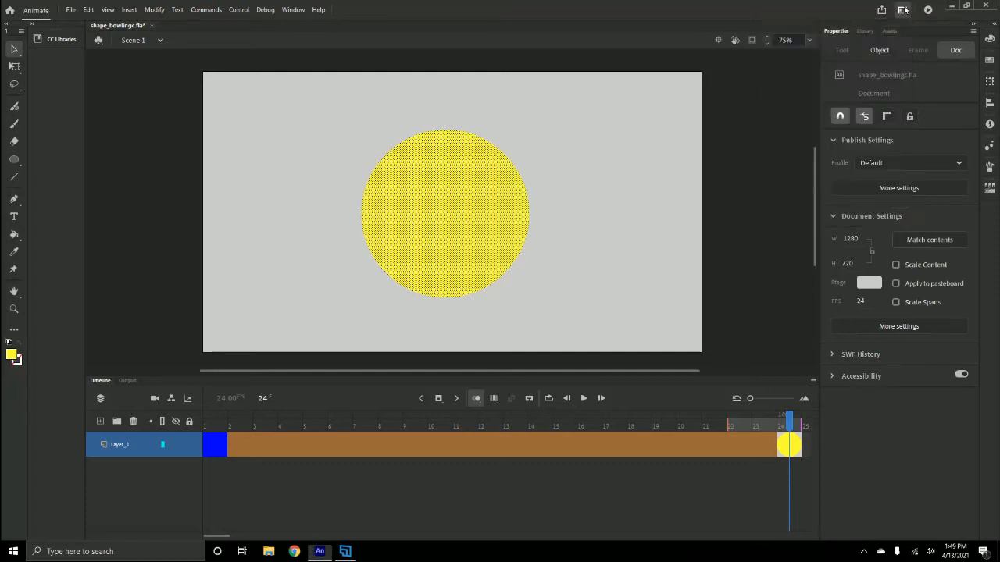
click(904, 11)
click(698, 12)
click(294, 10)
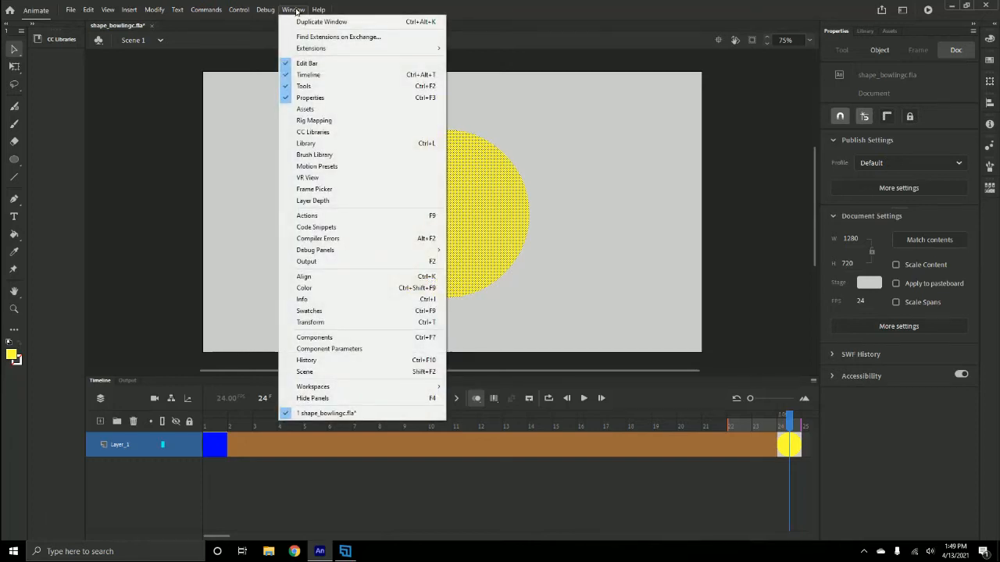
mouse_move(256, 11)
mouse_move(293, 10)
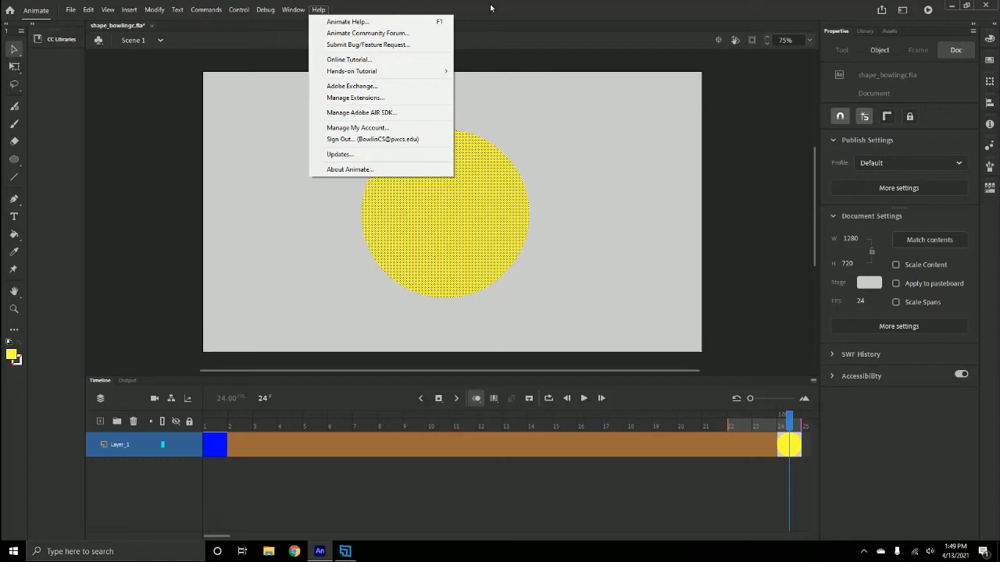
click(590, 20)
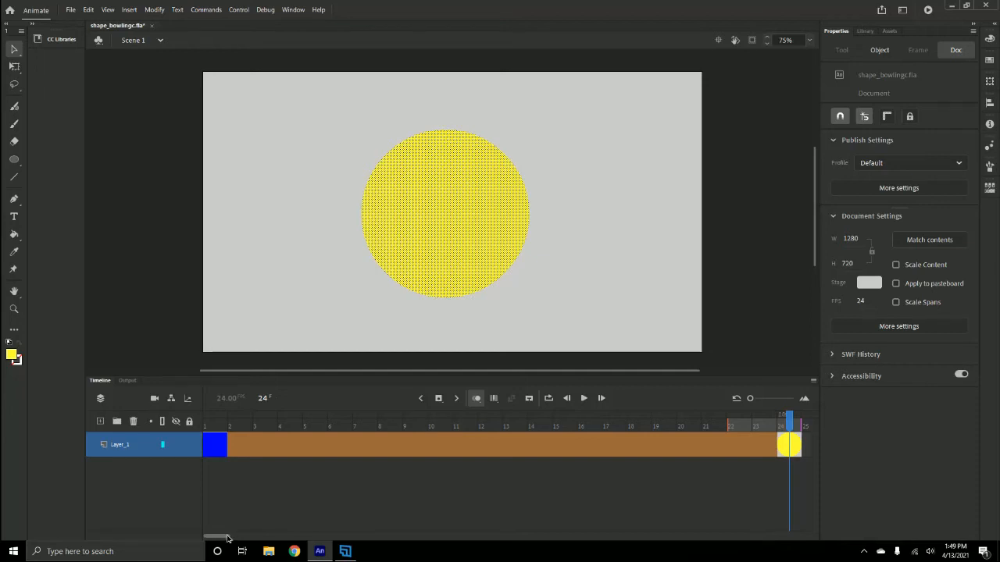
- Switch the timeline's frame view to Standard so that more frames fit in view
drag(227, 537, 259, 535)
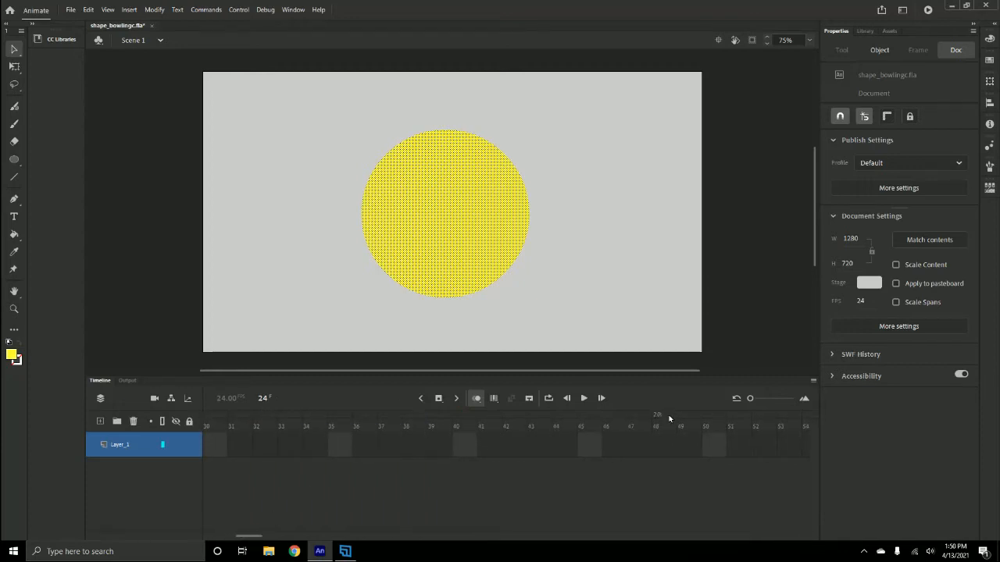
click(812, 381)
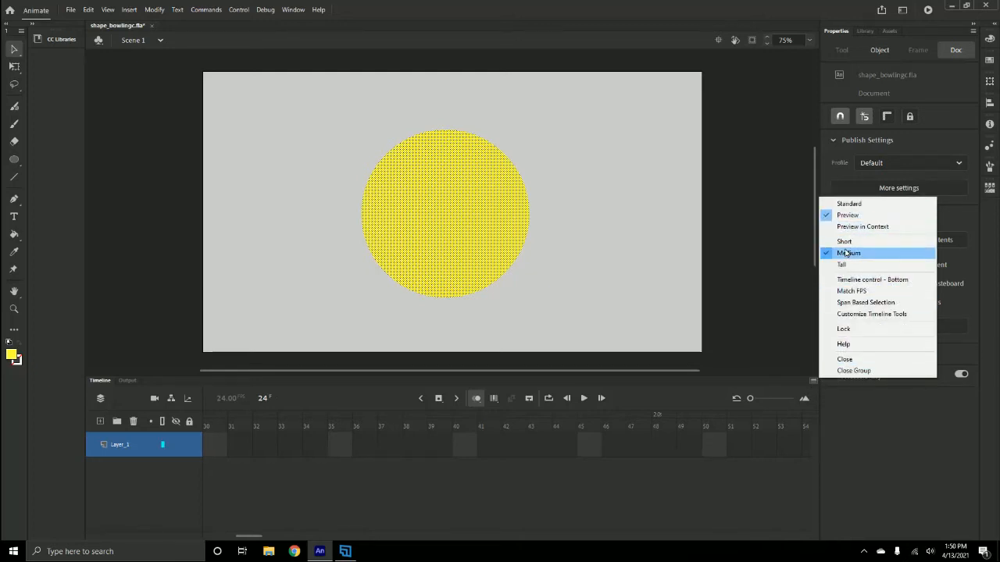
click(849, 204)
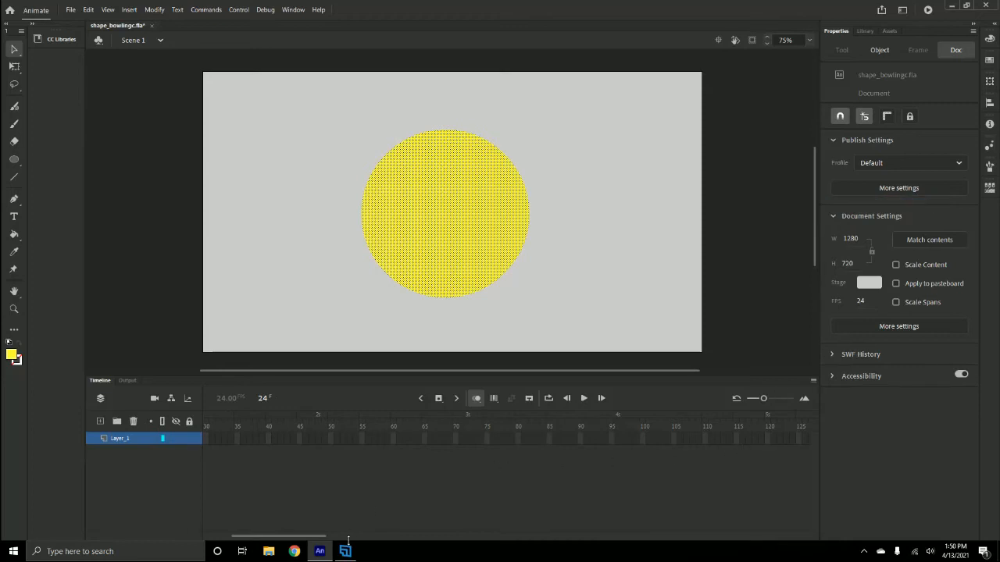
drag(303, 537, 268, 539)
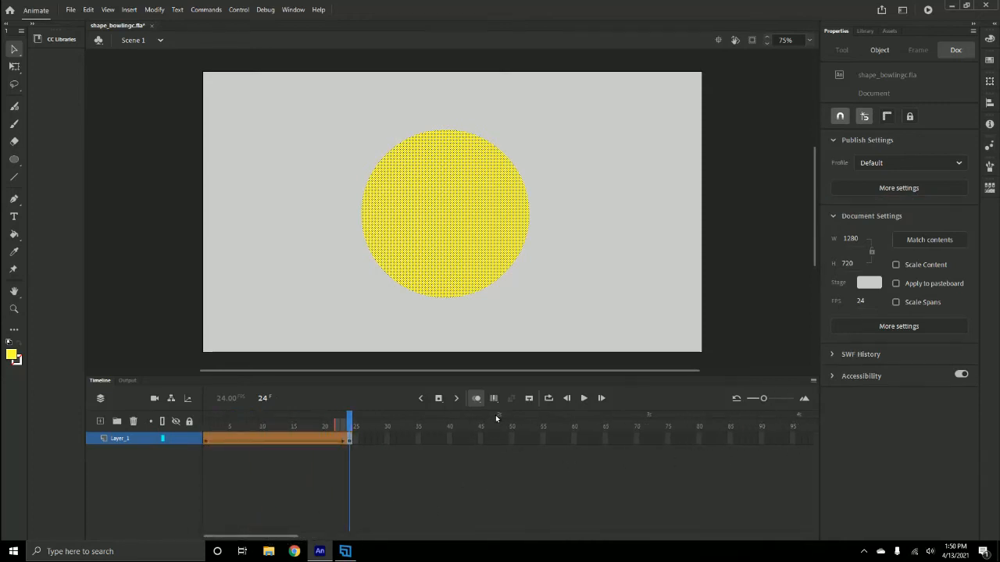
- Insert a blank keyframe at frame 48 of Layer_1
click(500, 441)
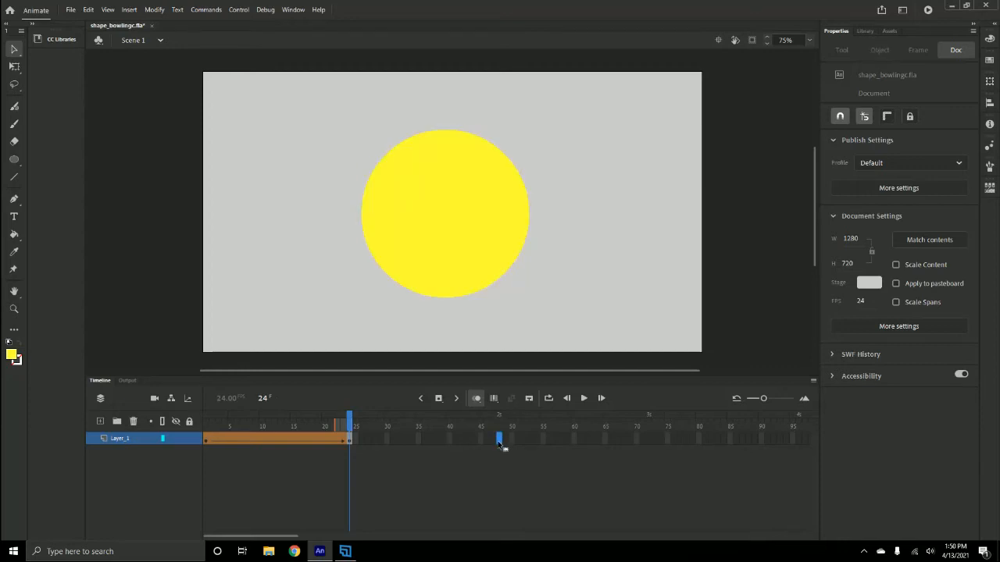
right_click(499, 443)
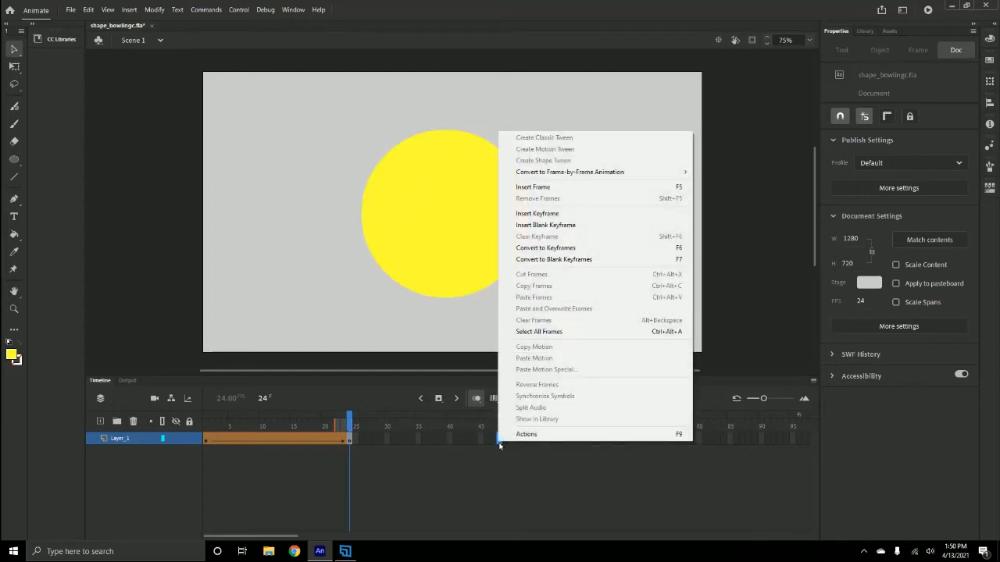
click(533, 224)
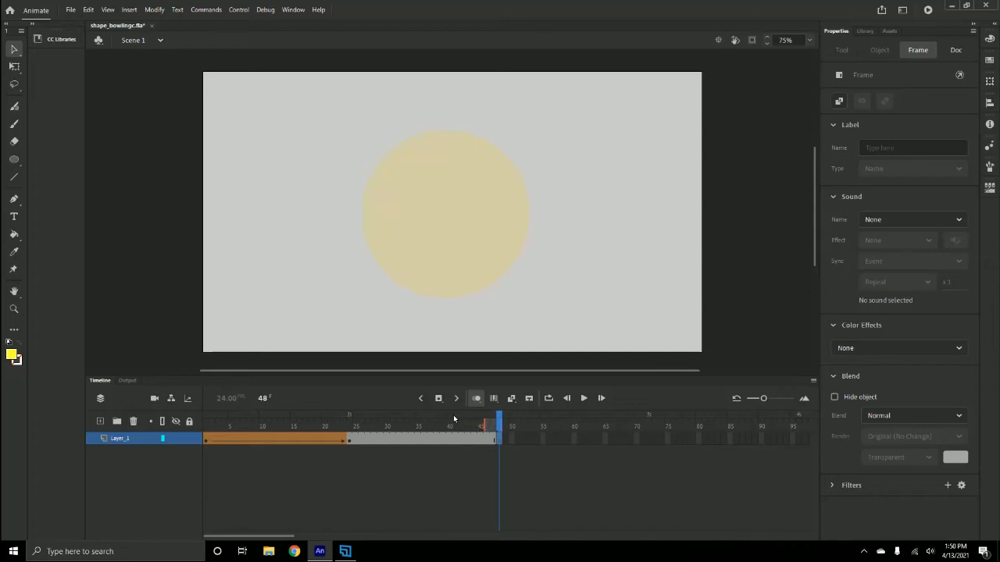
- Draw a red three-sided polygon with no stroke, about 389 px wide and 337 px high, on frame 48 with the PolyStar tool
click(13, 160)
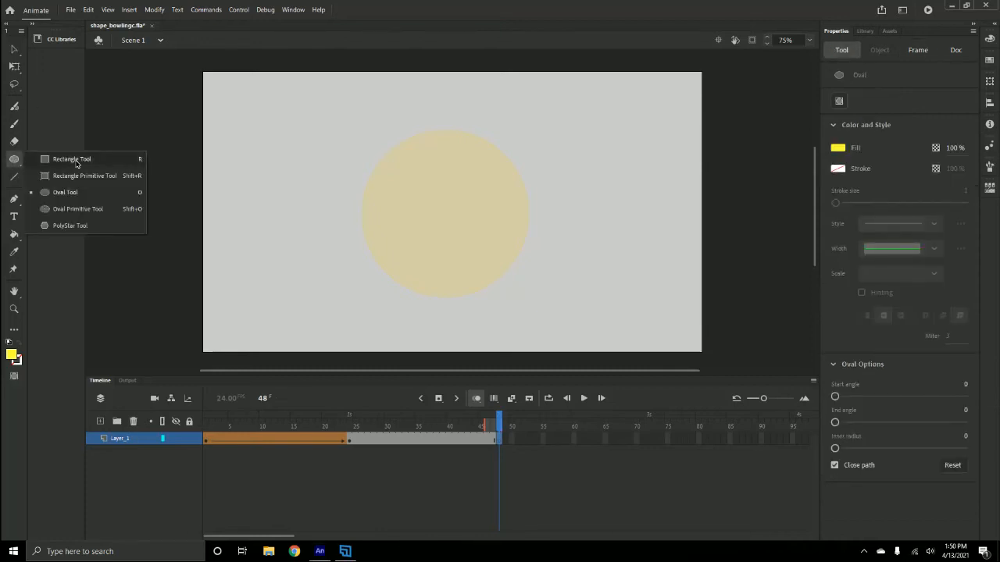
click(70, 226)
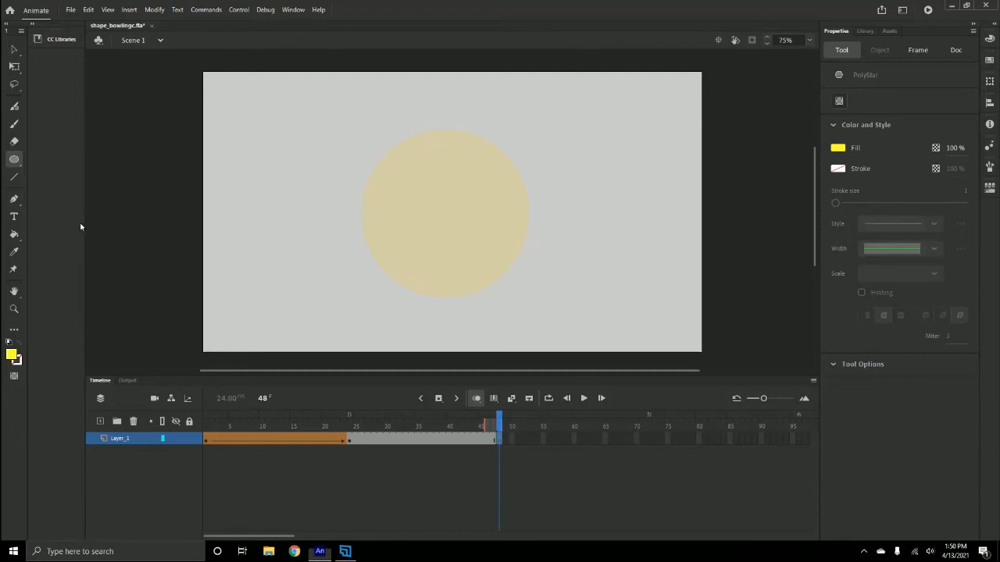
click(838, 149)
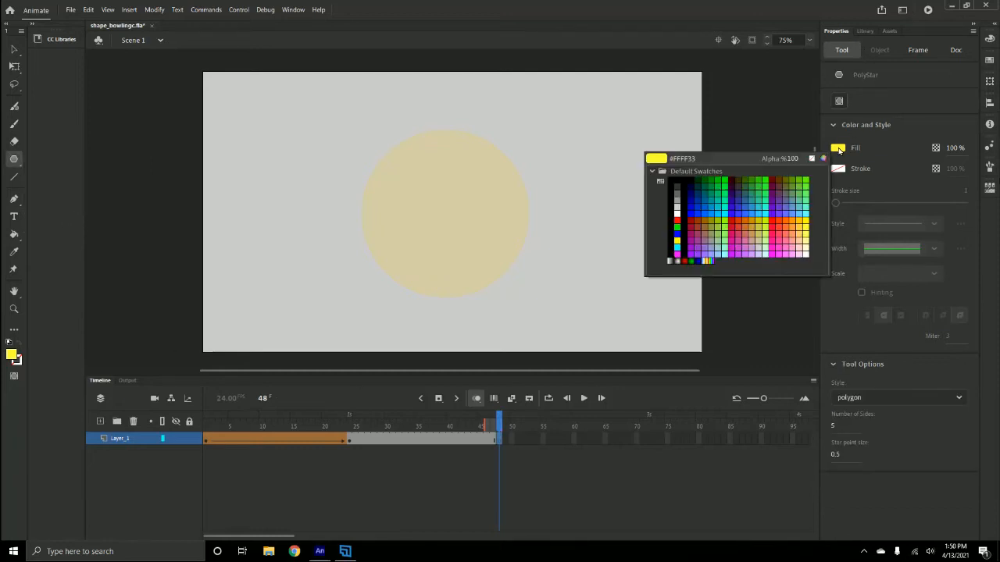
click(773, 217)
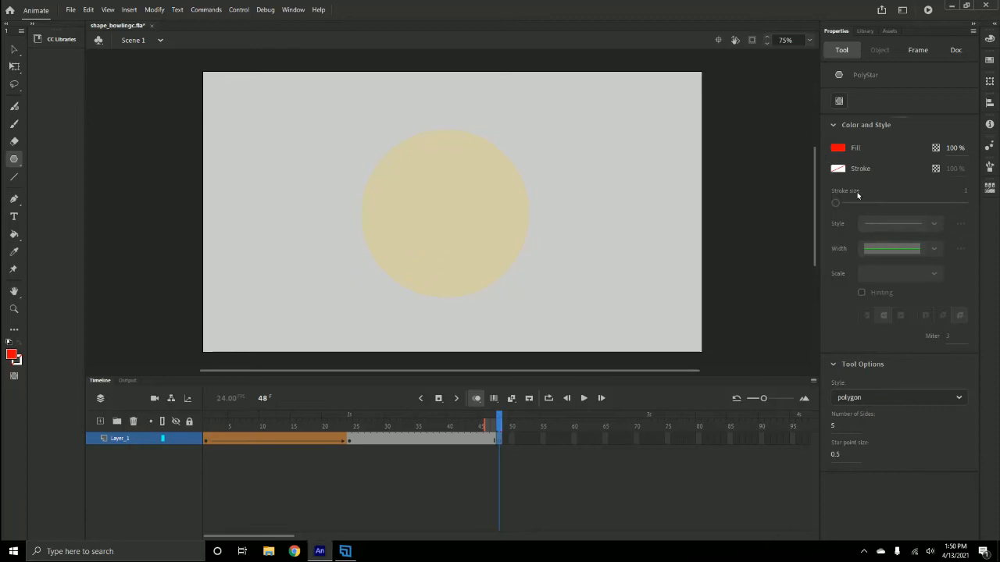
click(844, 425)
drag(405, 170, 478, 197)
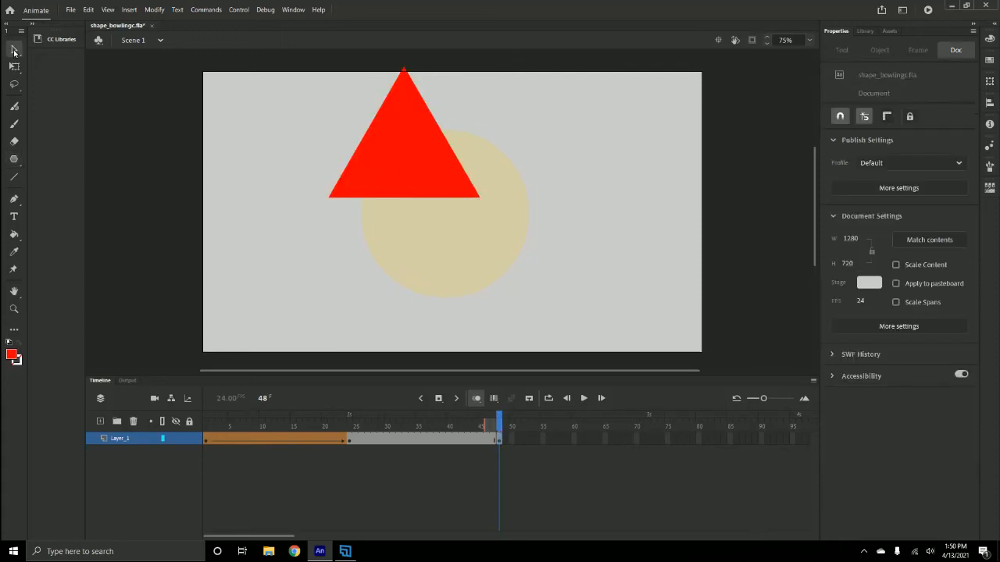
- Centre the red triangle over the ghosted circle and scale it with Free Transform to about 501 by 422 px, at about X 371, Y 150
click(14, 50)
drag(412, 157, 454, 216)
click(14, 65)
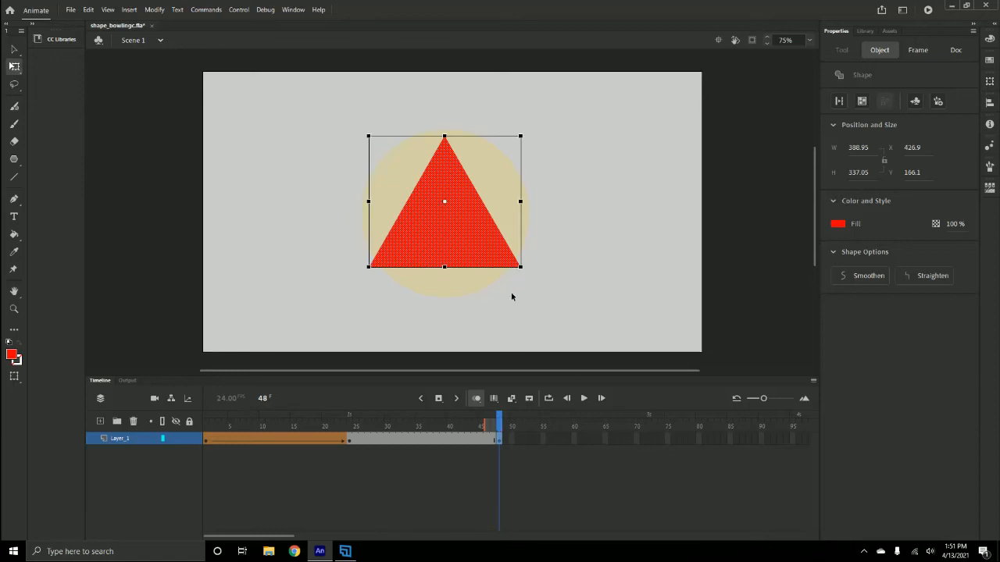
drag(523, 269, 543, 284)
drag(474, 224, 476, 233)
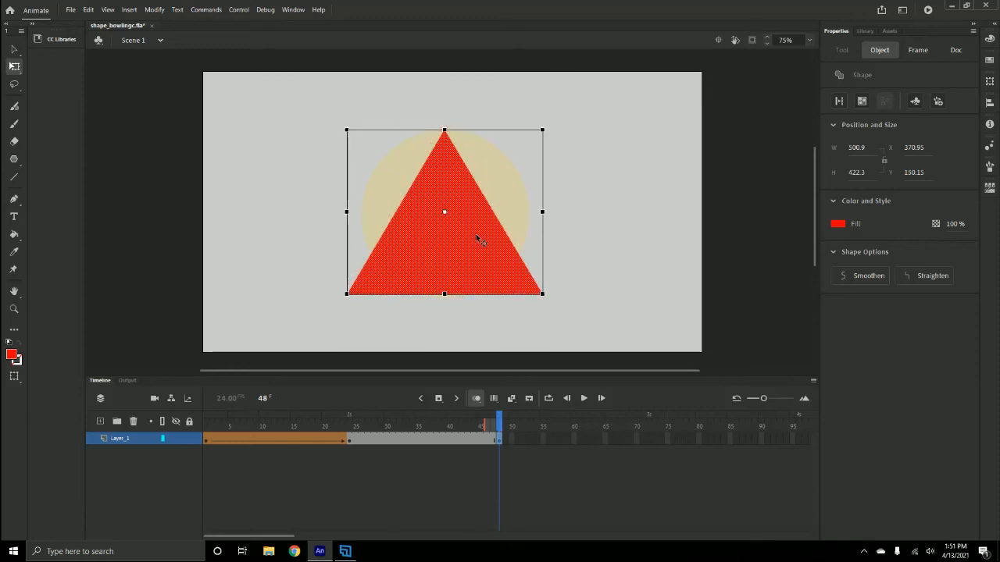
click(12, 50)
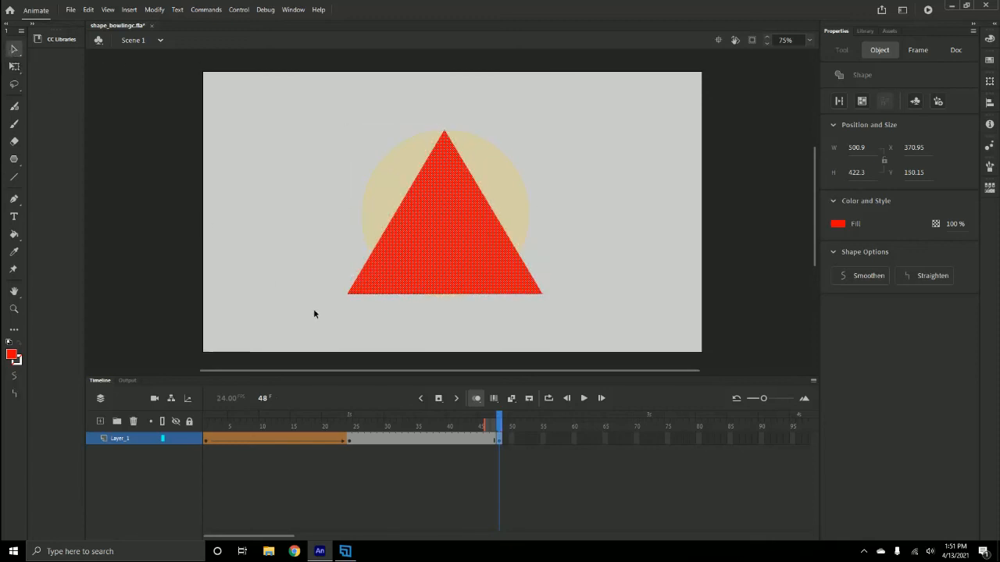
- Create a shape tween between the yellow circle on frame 24 and the red triangle on frame 48, and play the animation from frame 1
click(416, 458)
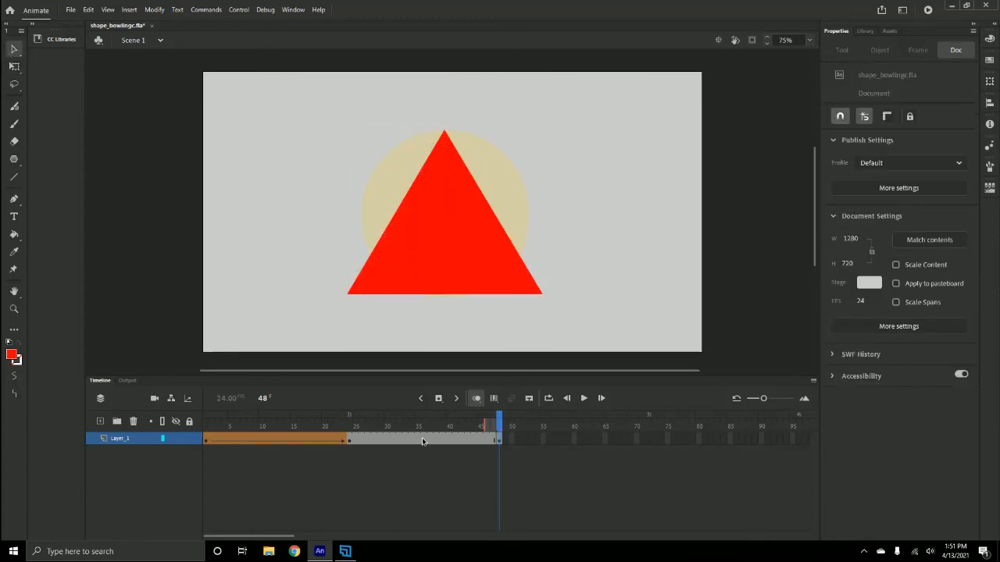
click(423, 438)
right_click(425, 441)
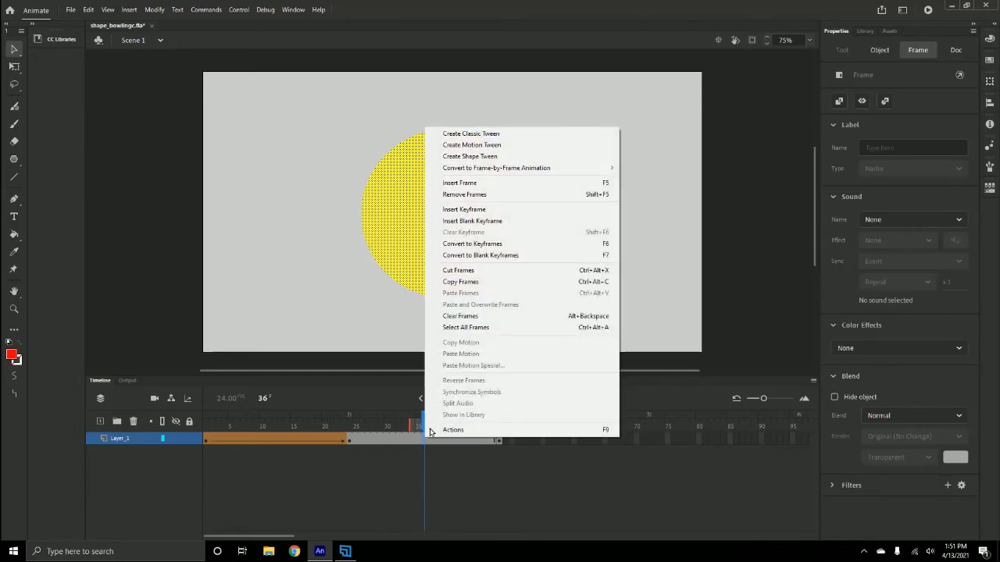
click(479, 159)
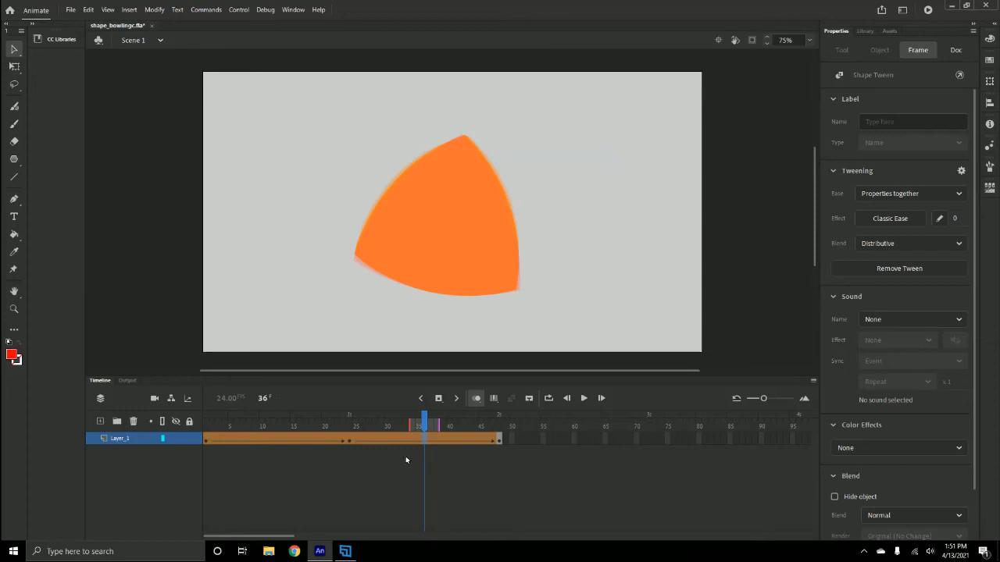
drag(425, 422, 208, 423)
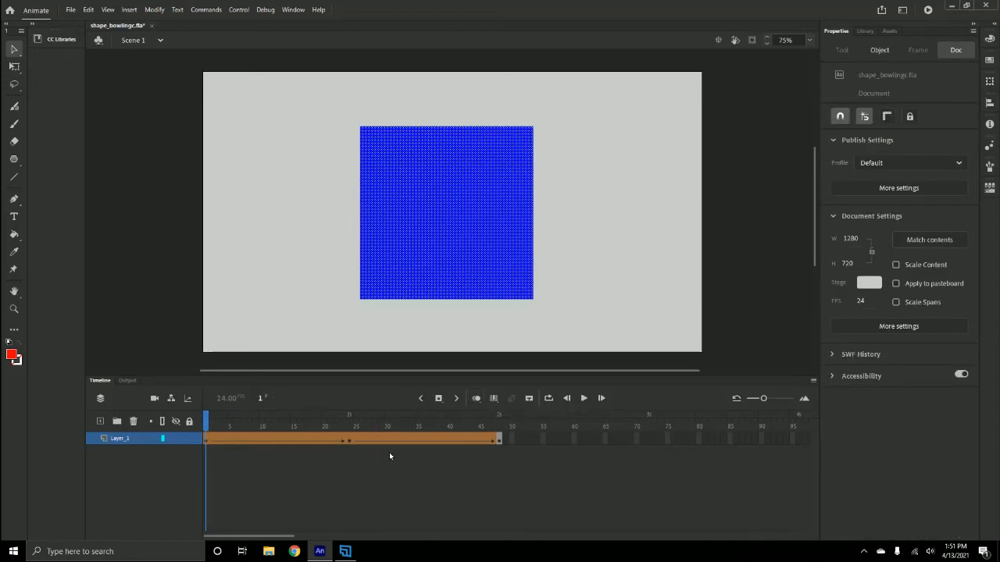
key(Return)
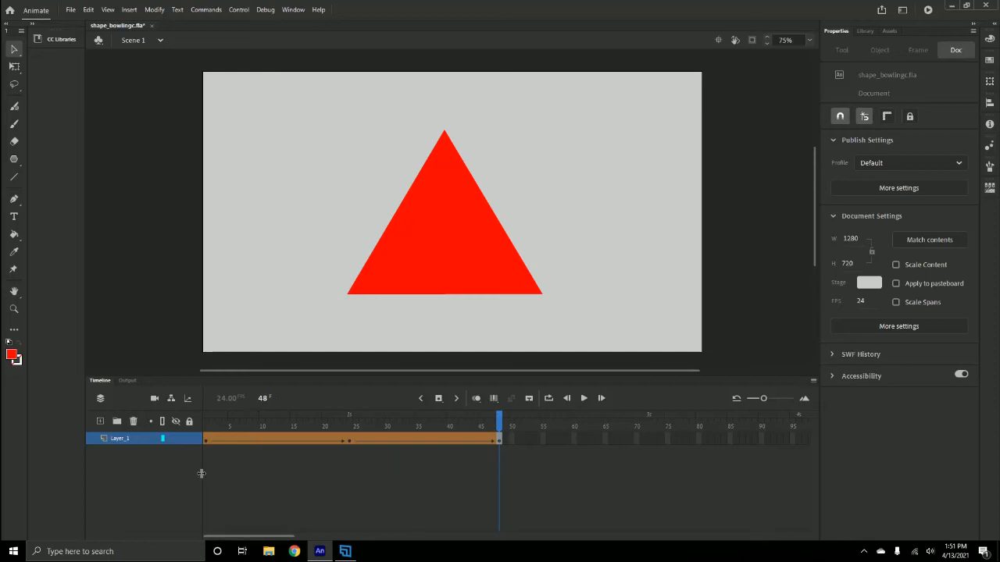
- Copy the blue square's keyframe from frame 1 and paste it at frame 72 of Layer_1
click(207, 439)
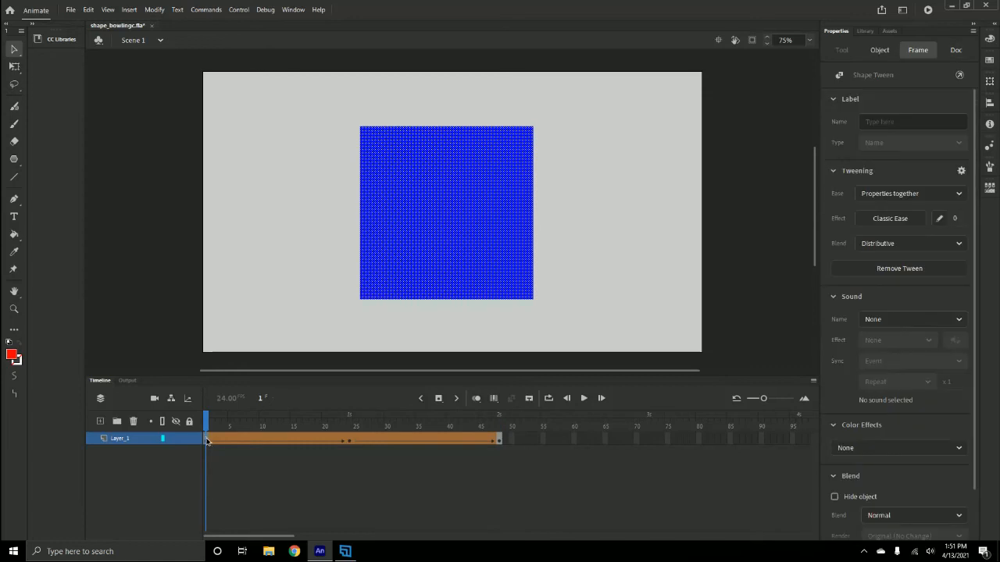
right_click(206, 436)
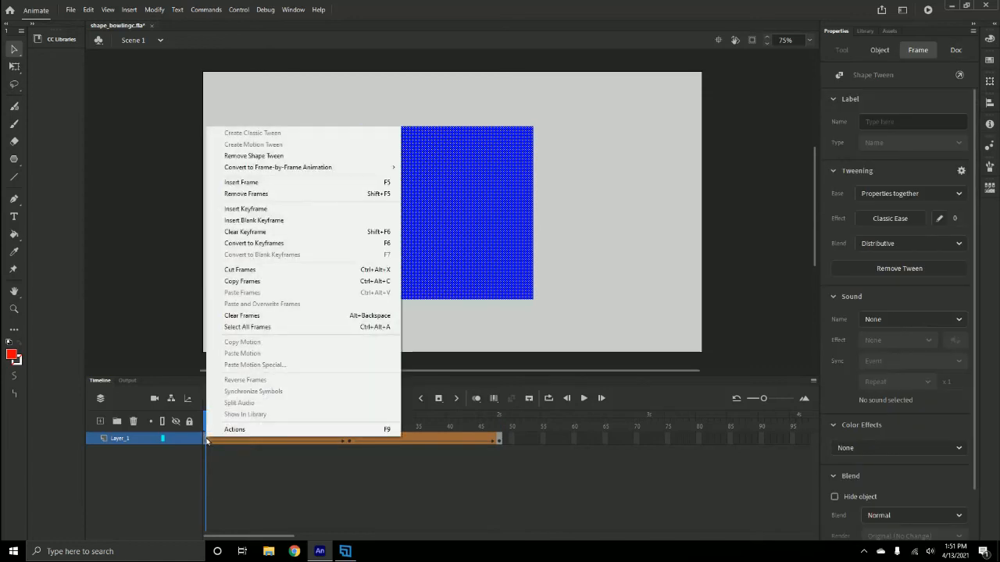
click(245, 282)
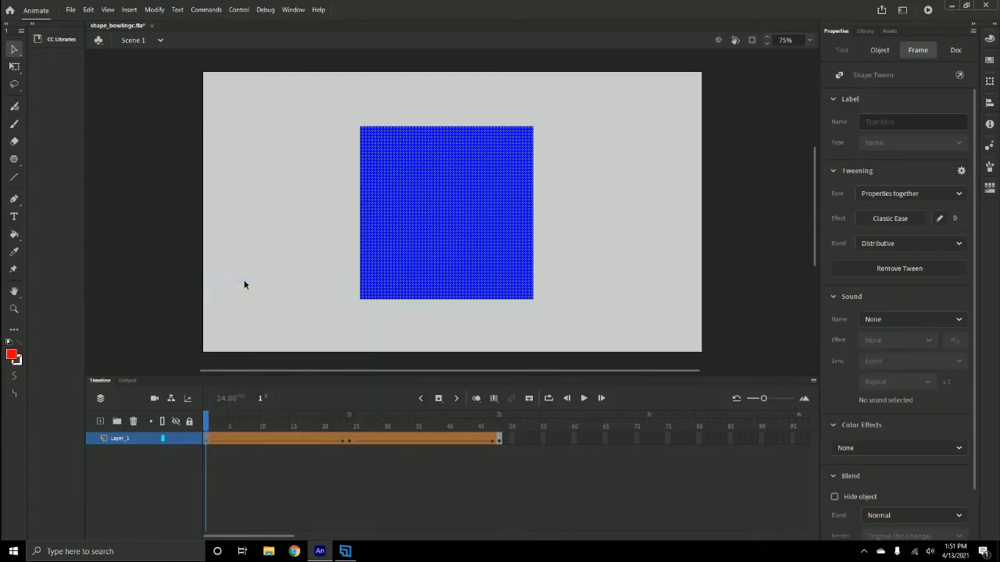
click(648, 438)
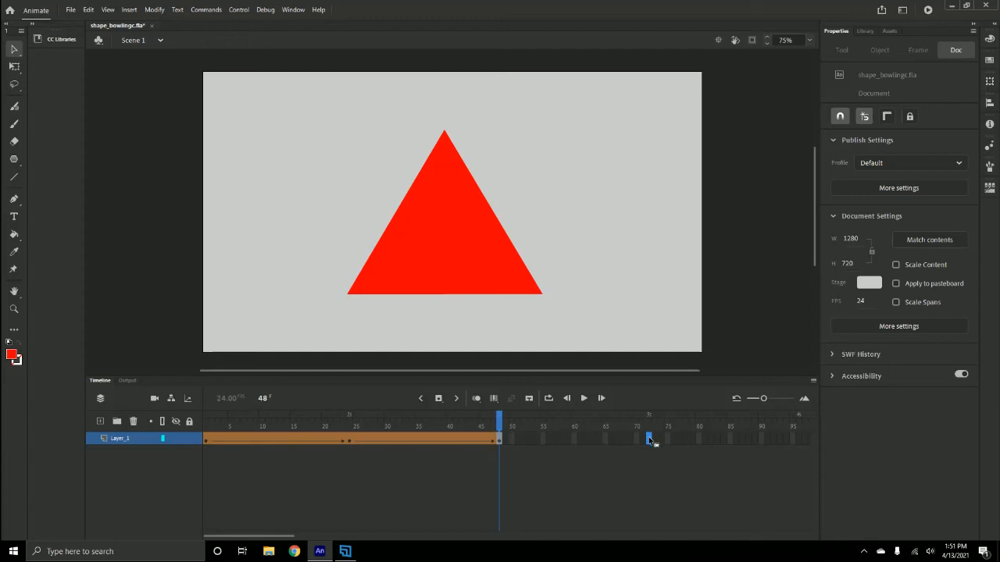
right_click(649, 439)
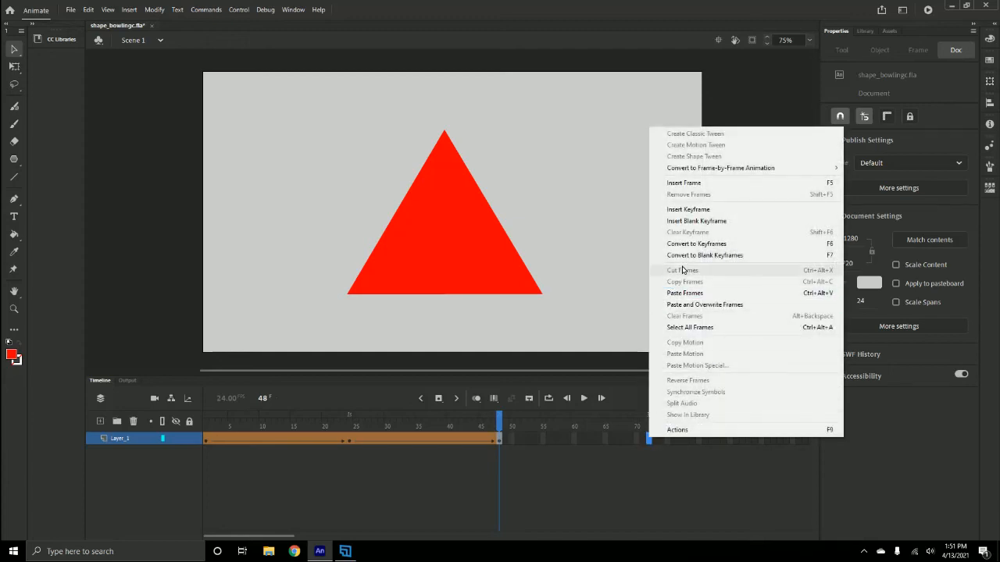
click(685, 293)
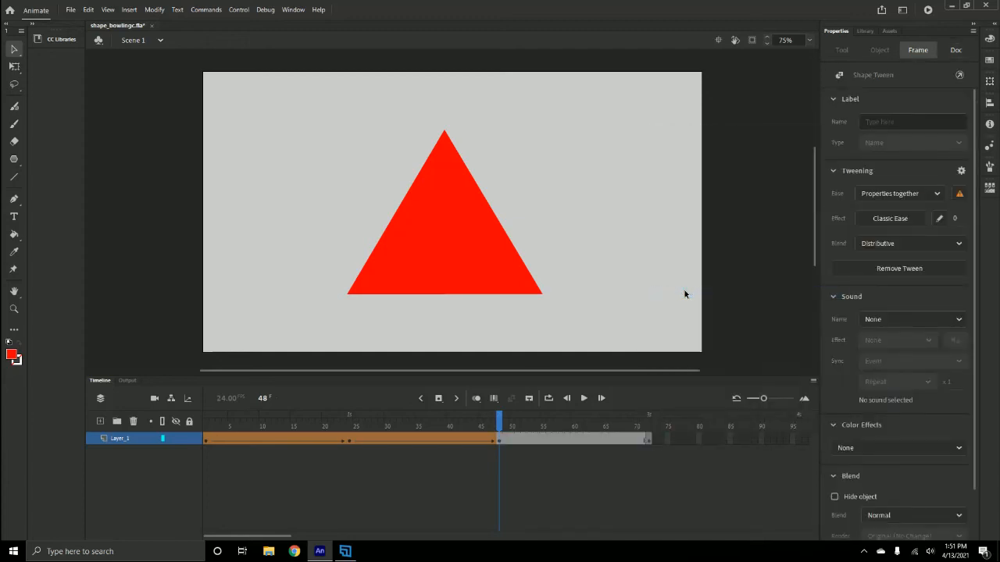
- Create a shape tween between the red triangle on frame 48 and the blue square on frame 72
click(650, 429)
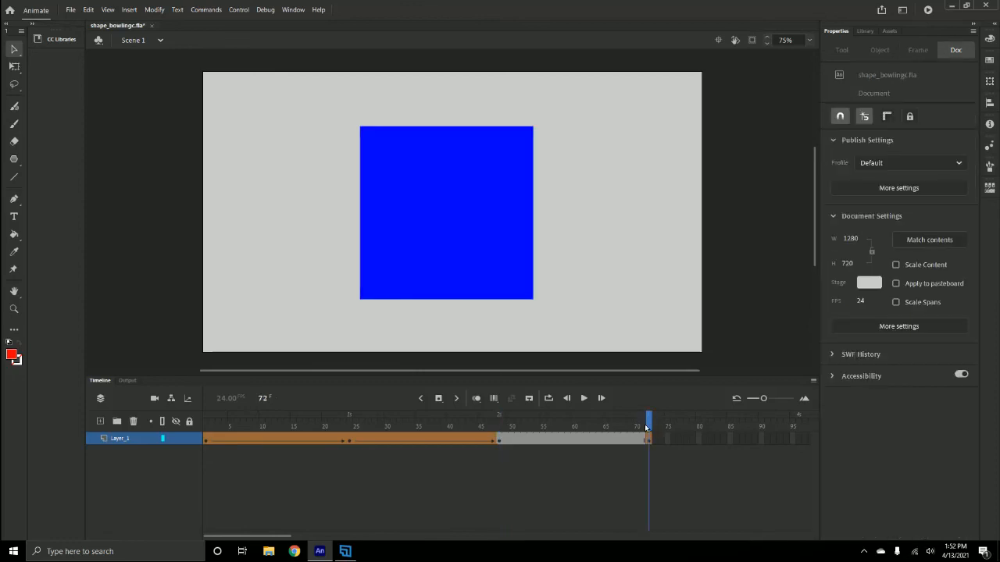
right_click(577, 440)
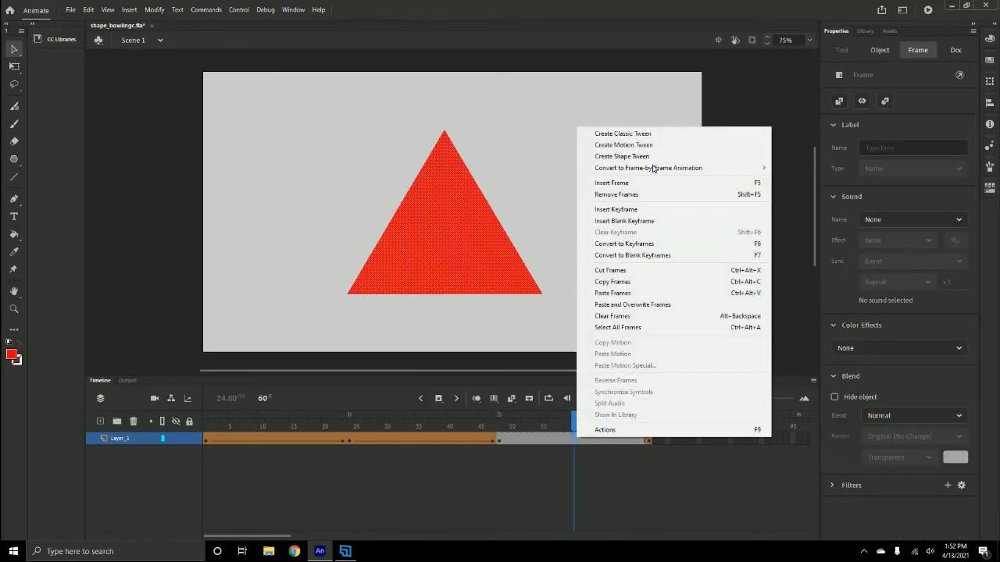
click(623, 157)
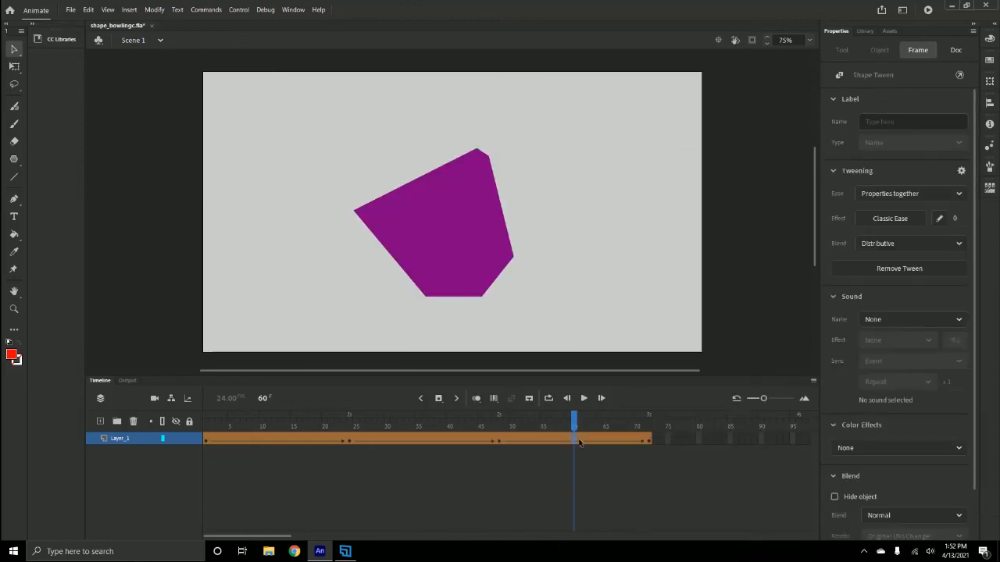
- Play the whole animation from frame 1, then test the movie in a preview window and close it
drag(574, 422, 174, 427)
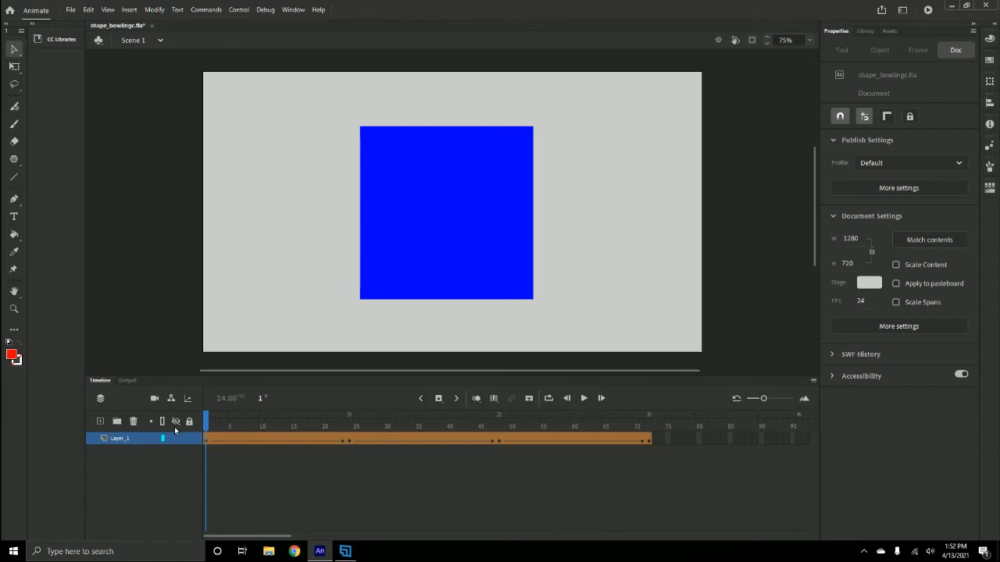
key(Return)
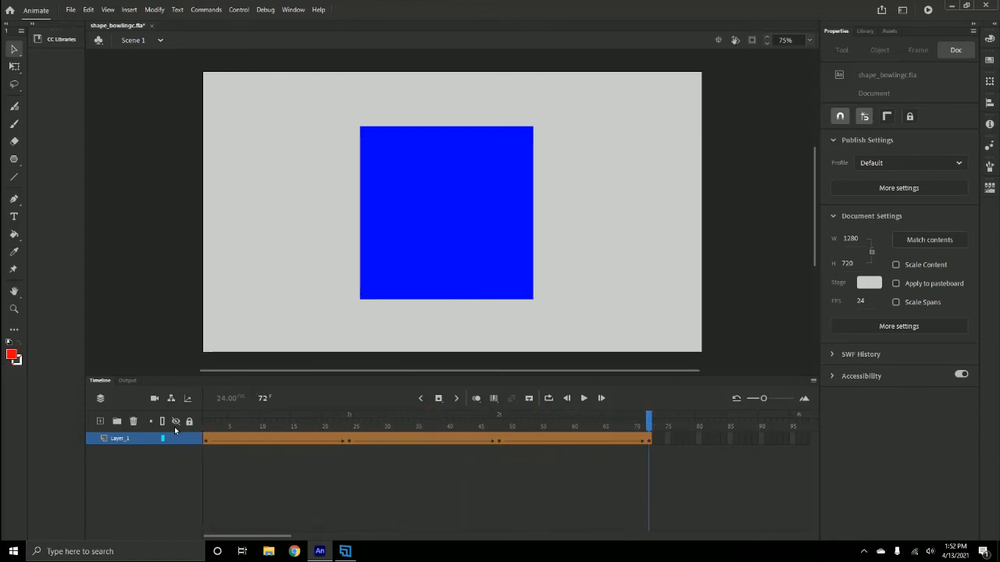
key(ctrl+Return)
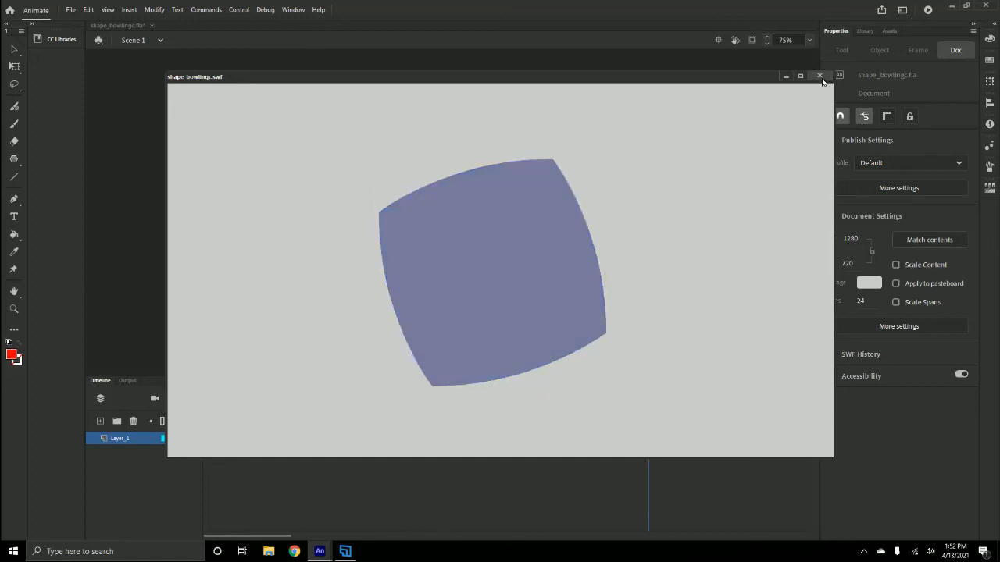
click(820, 77)
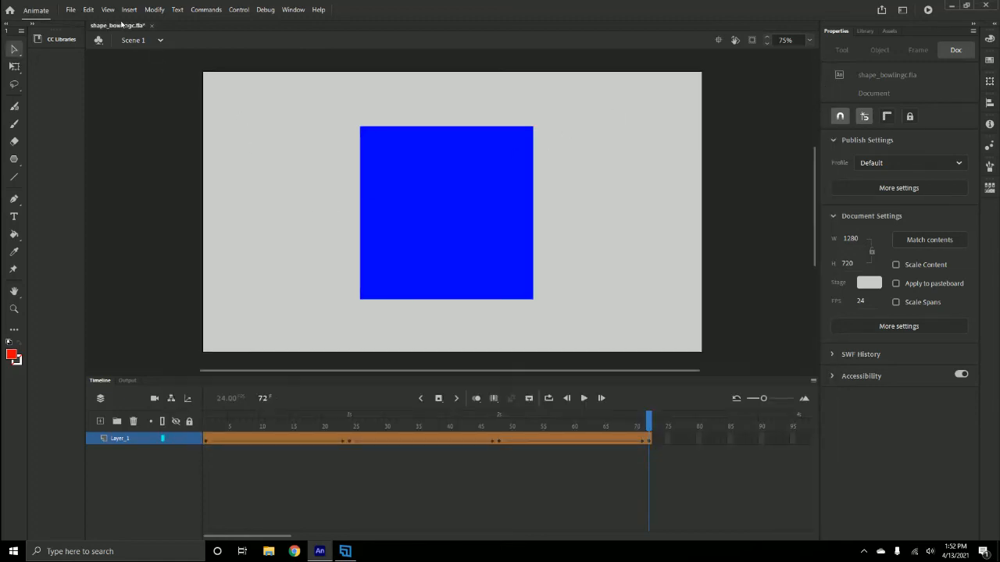
- Save the document and export the animation as an animated GIF into the "types of shapes" folder, keeping the default export settings and file name
click(70, 10)
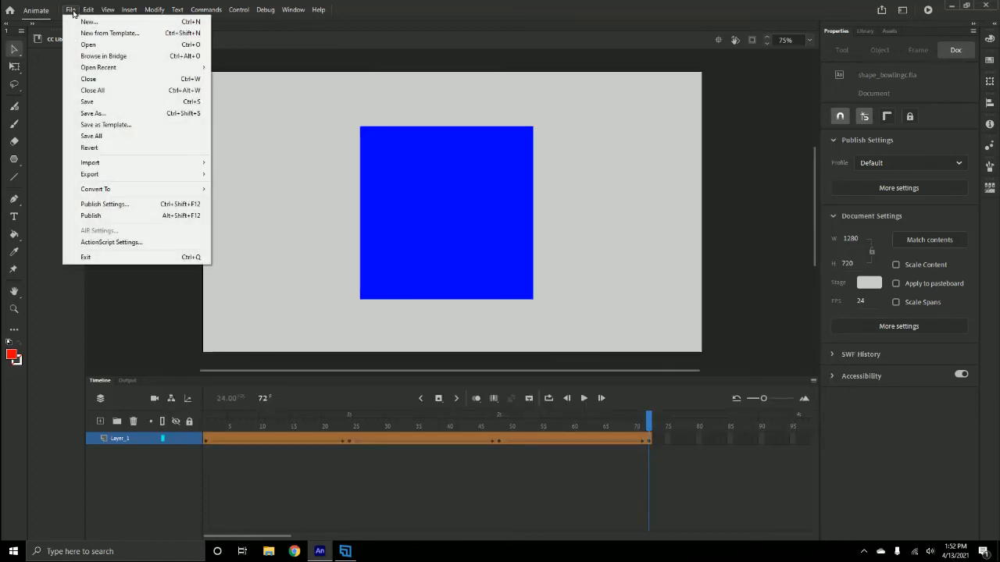
click(86, 105)
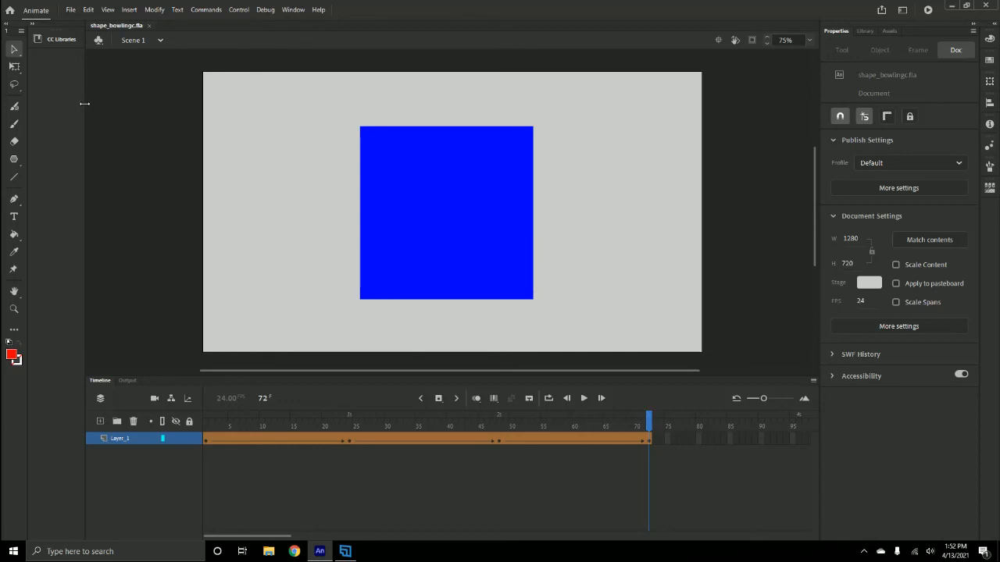
click(71, 11)
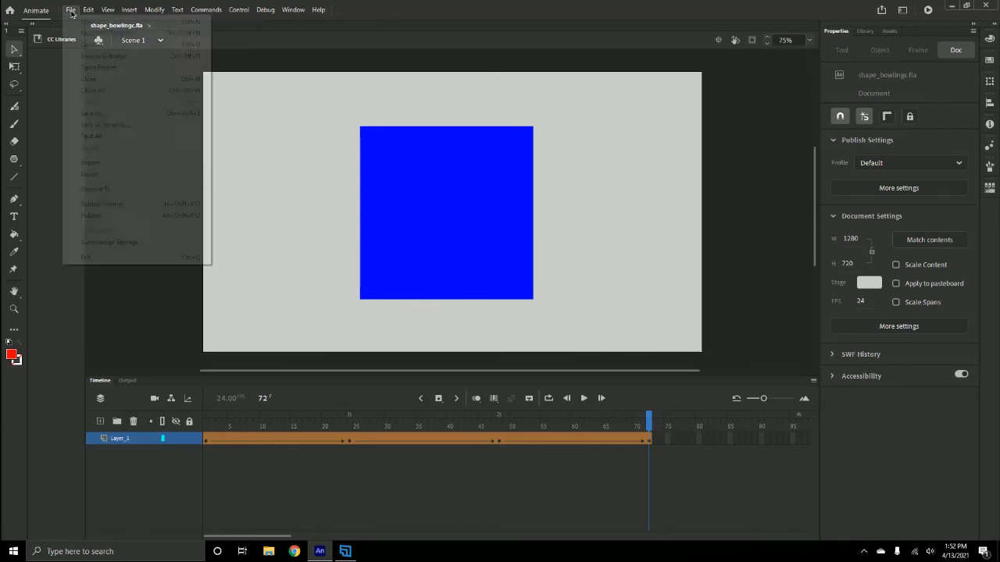
mouse_move(100, 176)
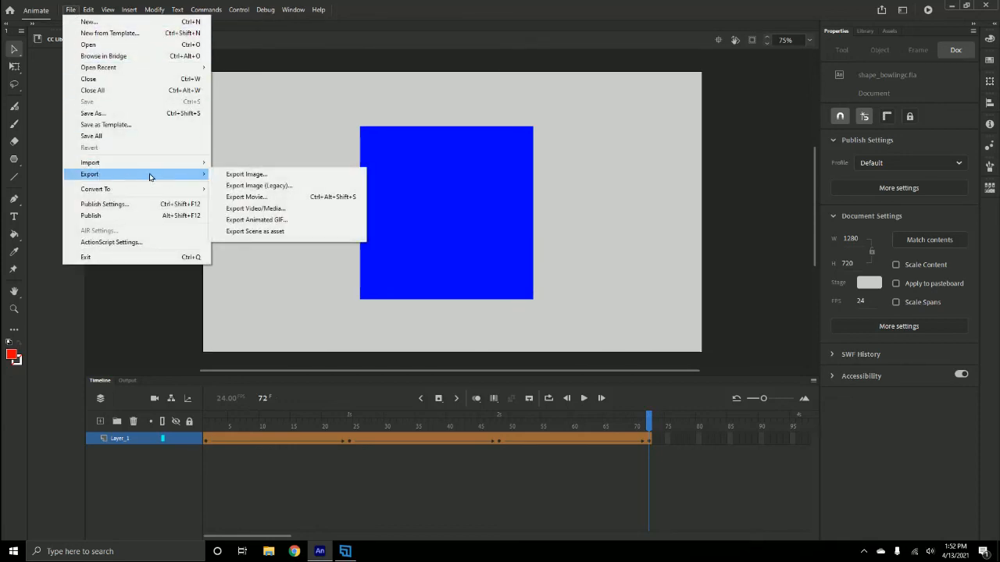
click(259, 221)
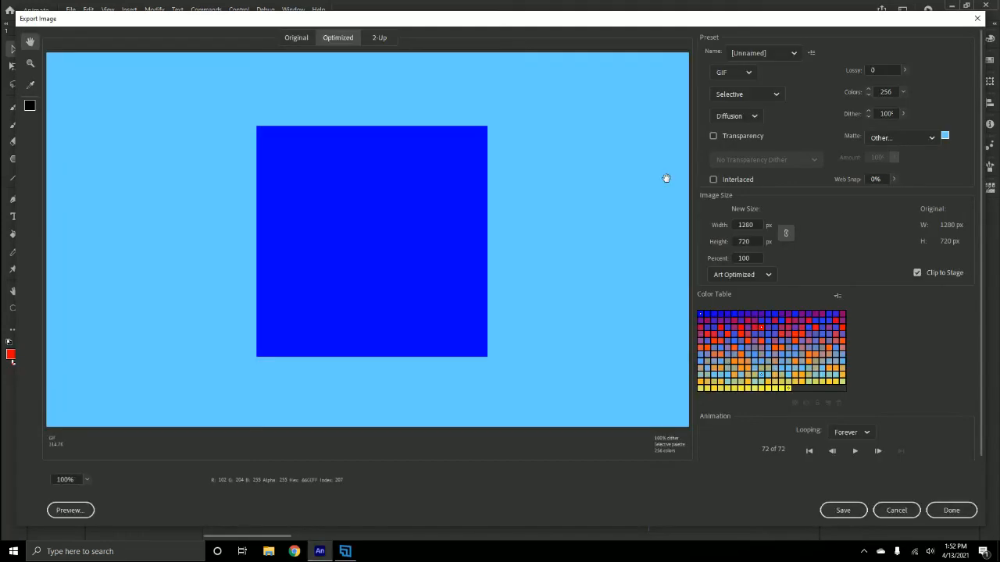
click(750, 72)
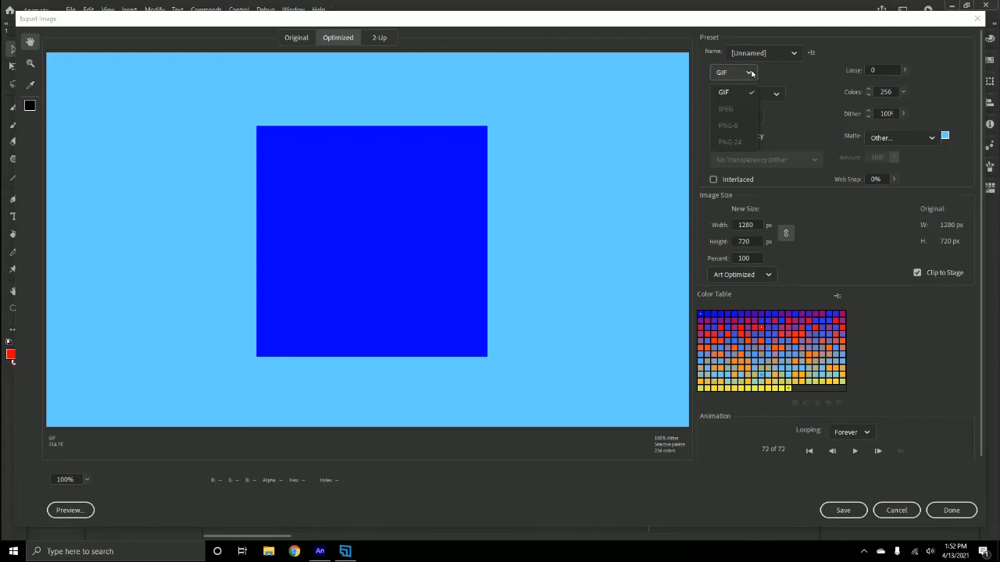
click(751, 73)
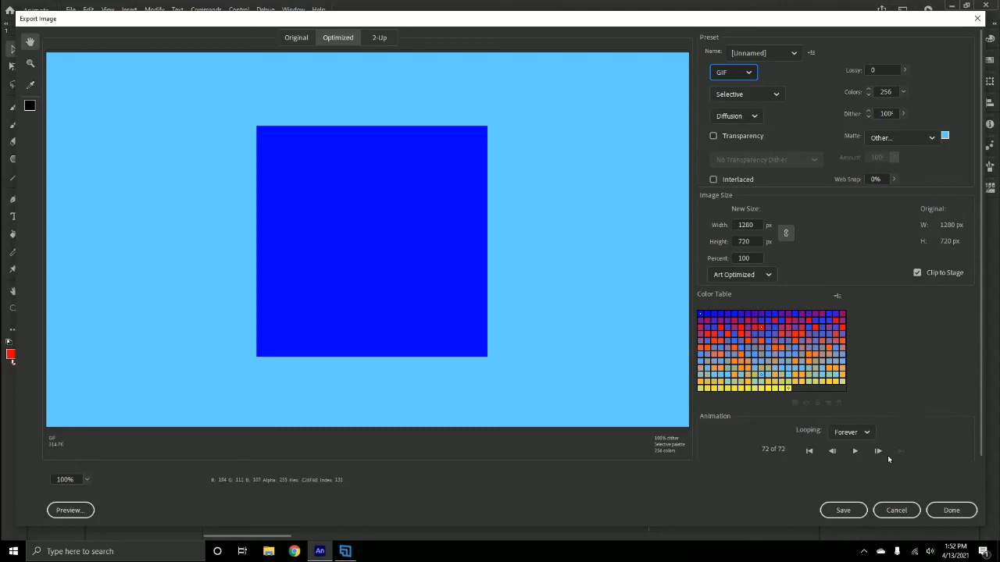
click(843, 511)
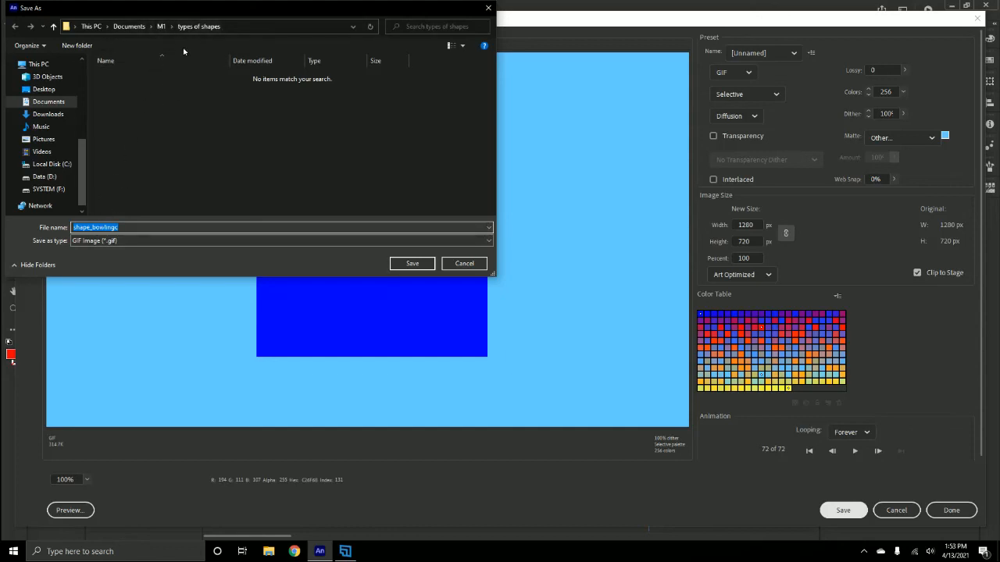
click(412, 264)
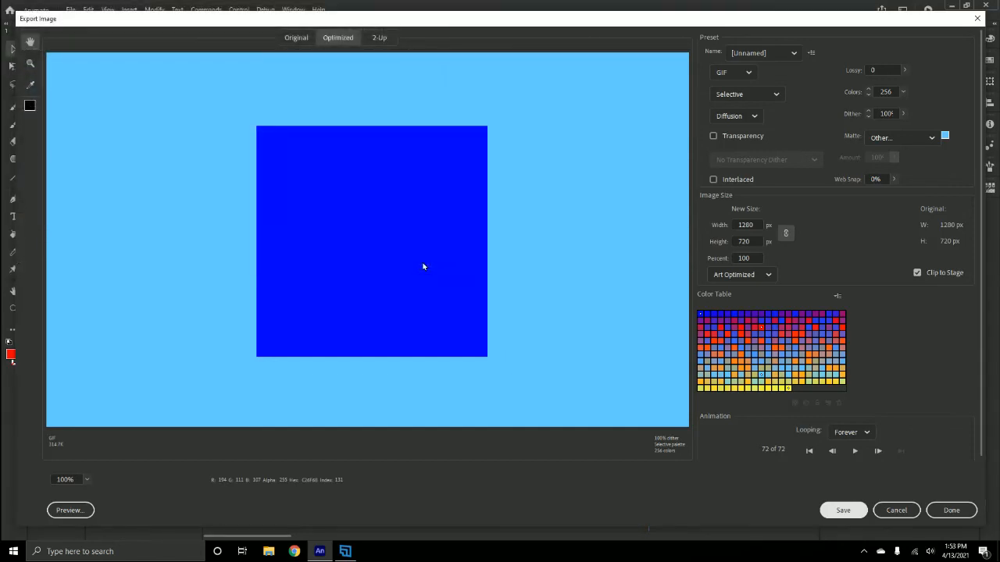